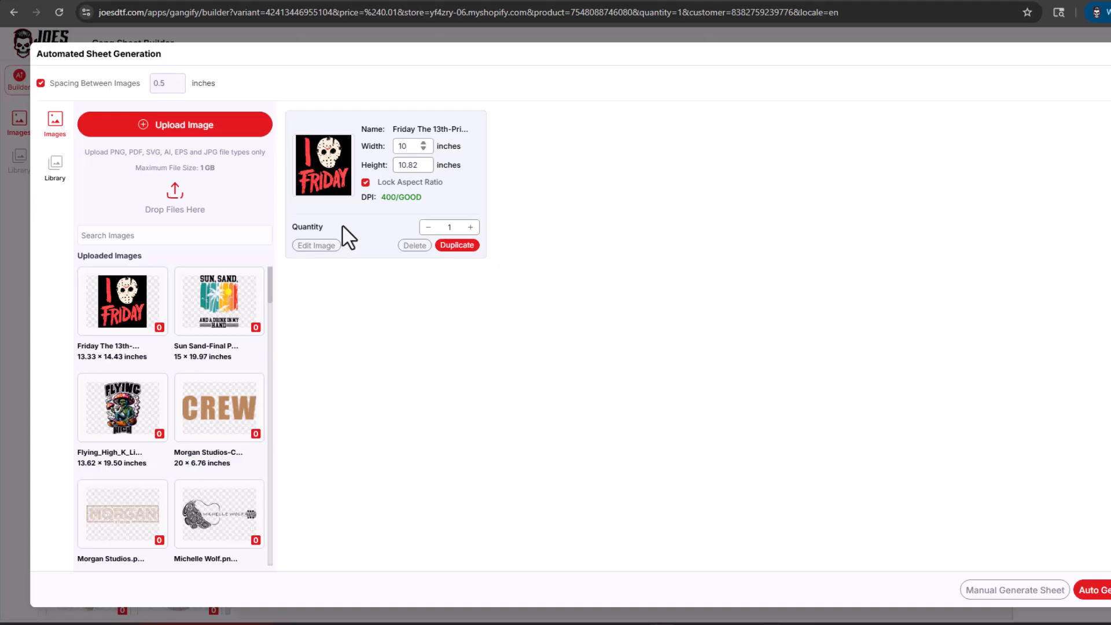
# - Open the Friday The 13th image for editing
pyautogui.click(305, 246)
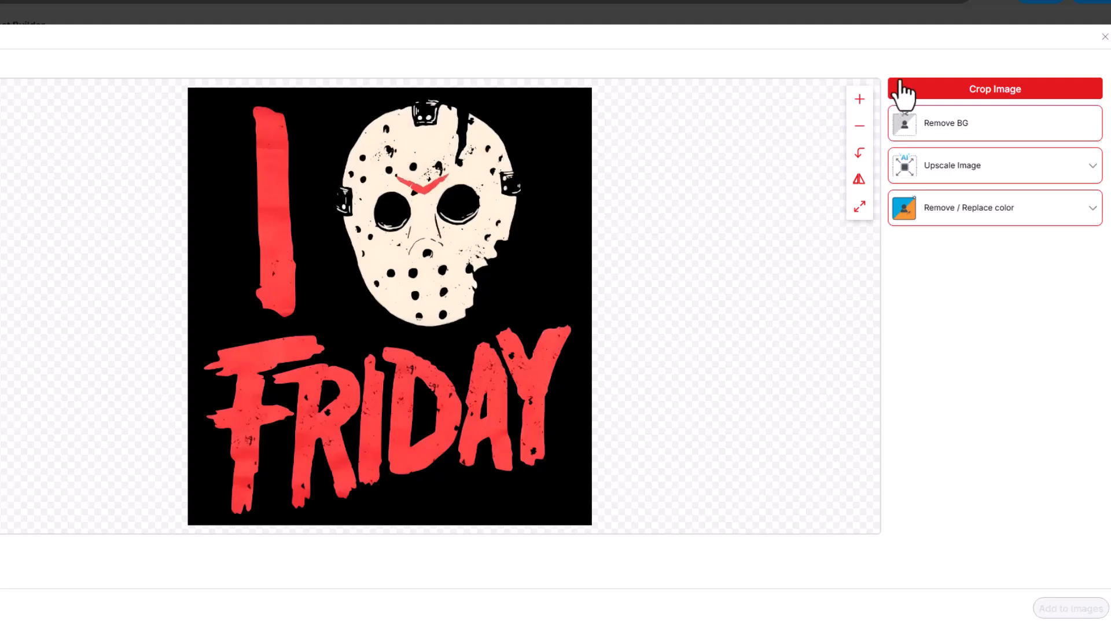
pyautogui.click(1033, 93)
pyautogui.moveTo(464, 307); pyautogui.dragTo(532, 303)
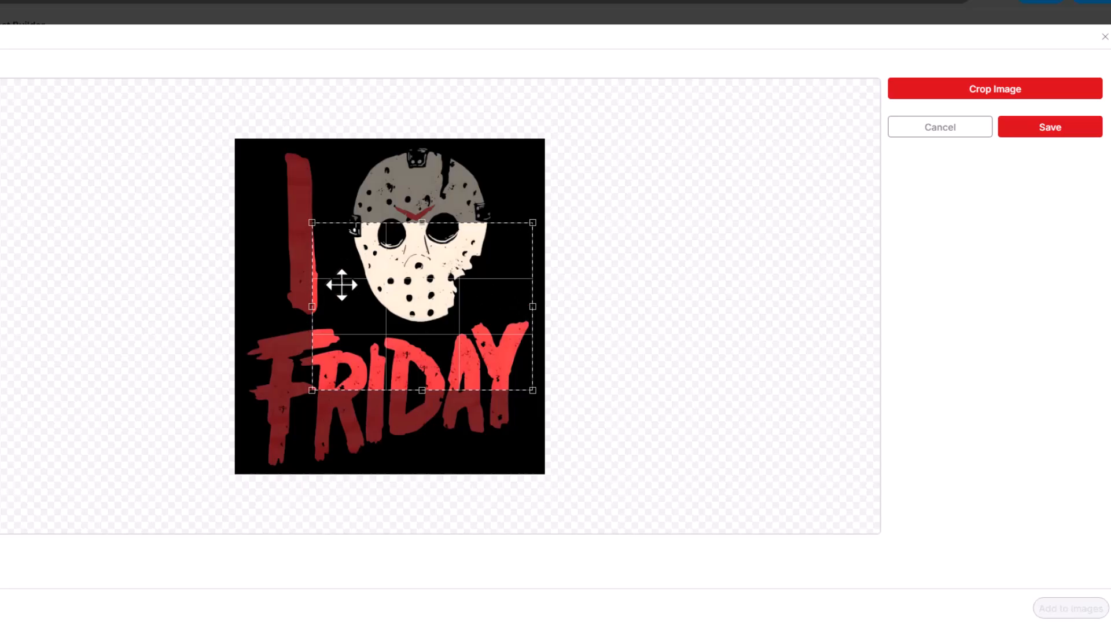
pyautogui.click(930, 134)
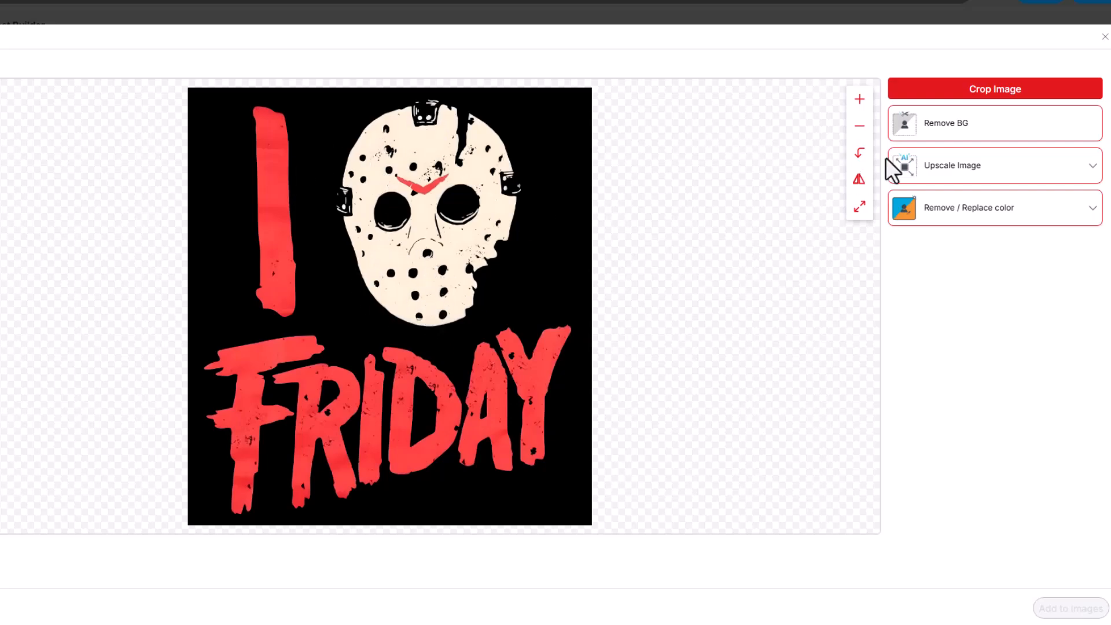
# - Run the AI background removal on the image and compare its three generated versions without saving any
pyautogui.click(972, 123)
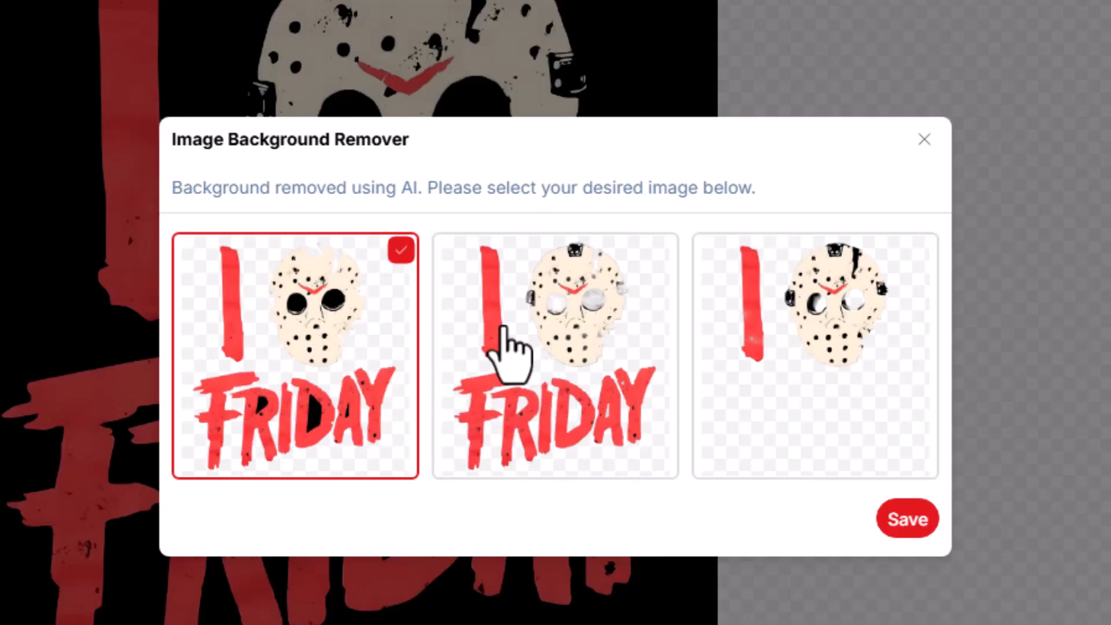
pyautogui.click(547, 316)
pyautogui.click(847, 286)
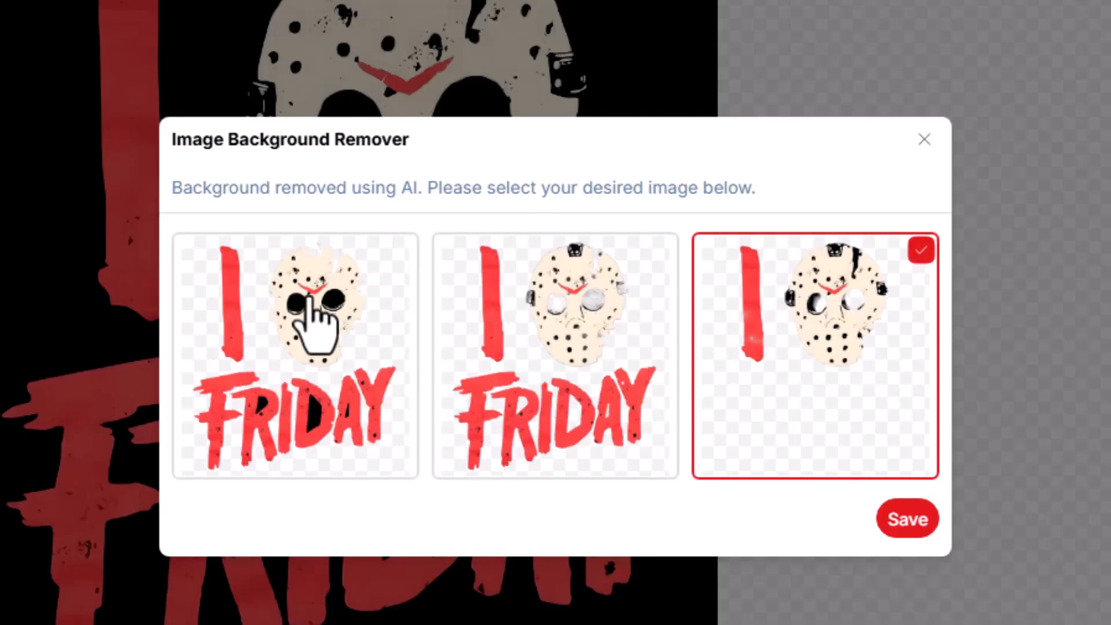
pyautogui.click(313, 324)
pyautogui.click(556, 364)
pyautogui.click(805, 336)
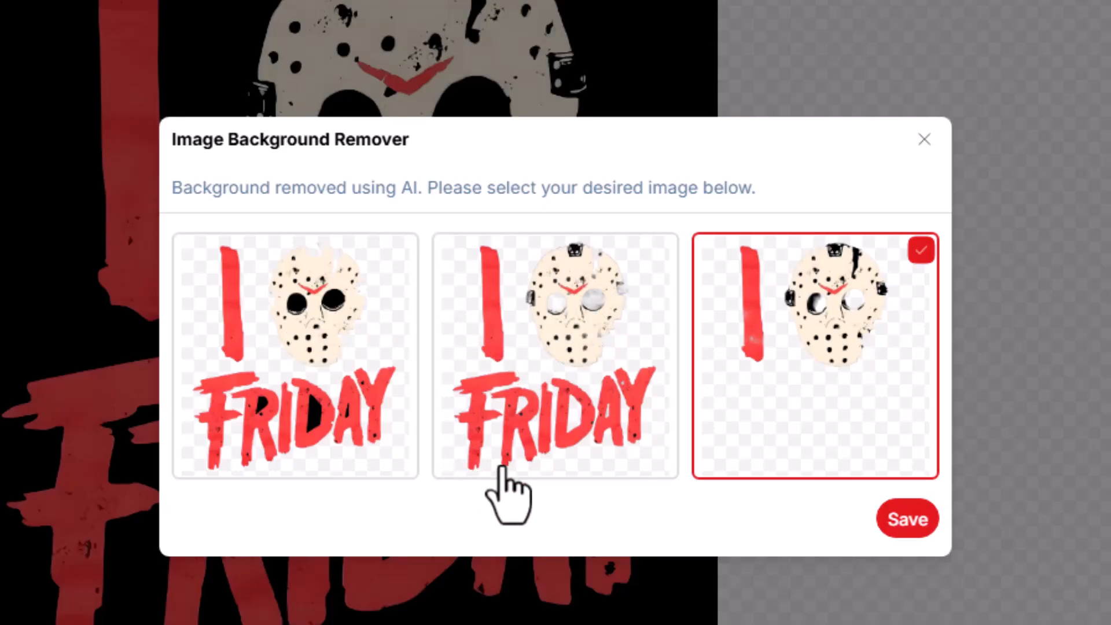
pyautogui.click(490, 315)
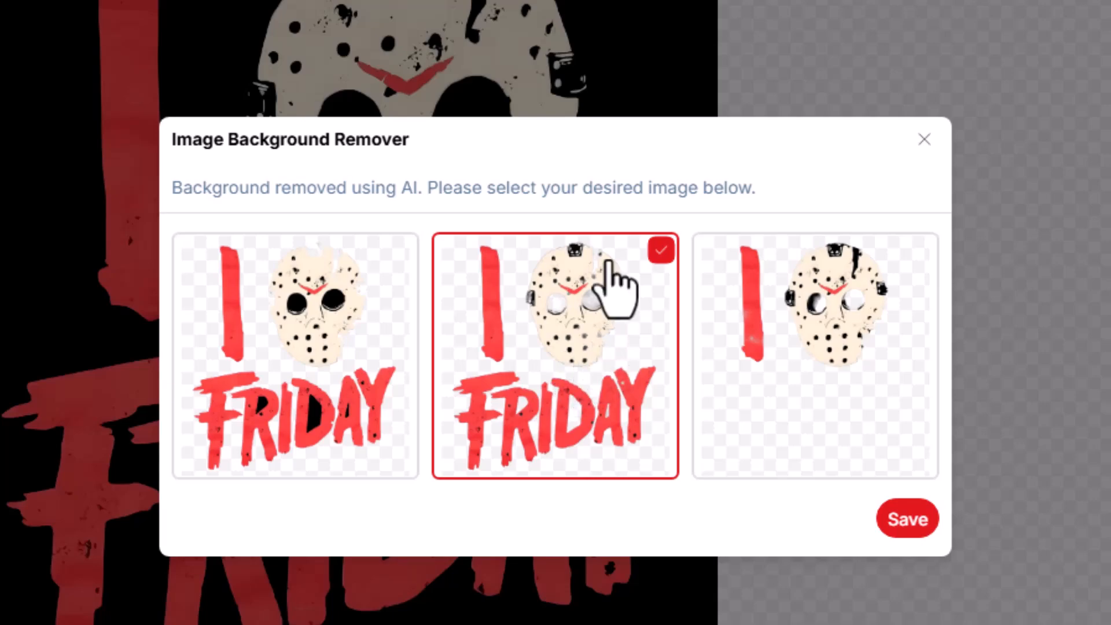
pyautogui.click(802, 364)
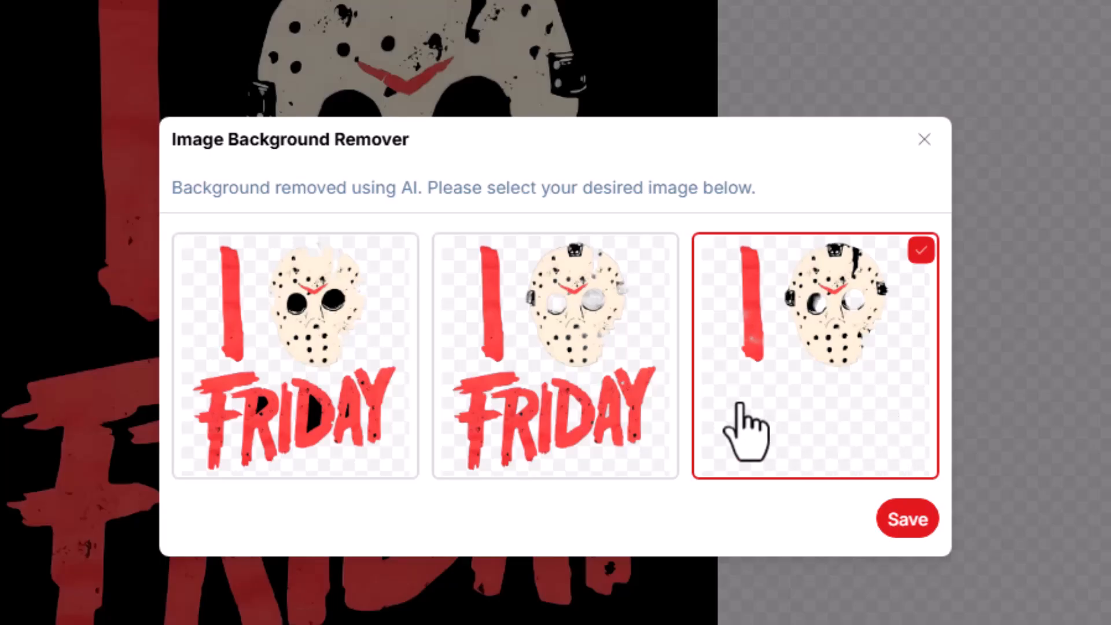
pyautogui.click(506, 310)
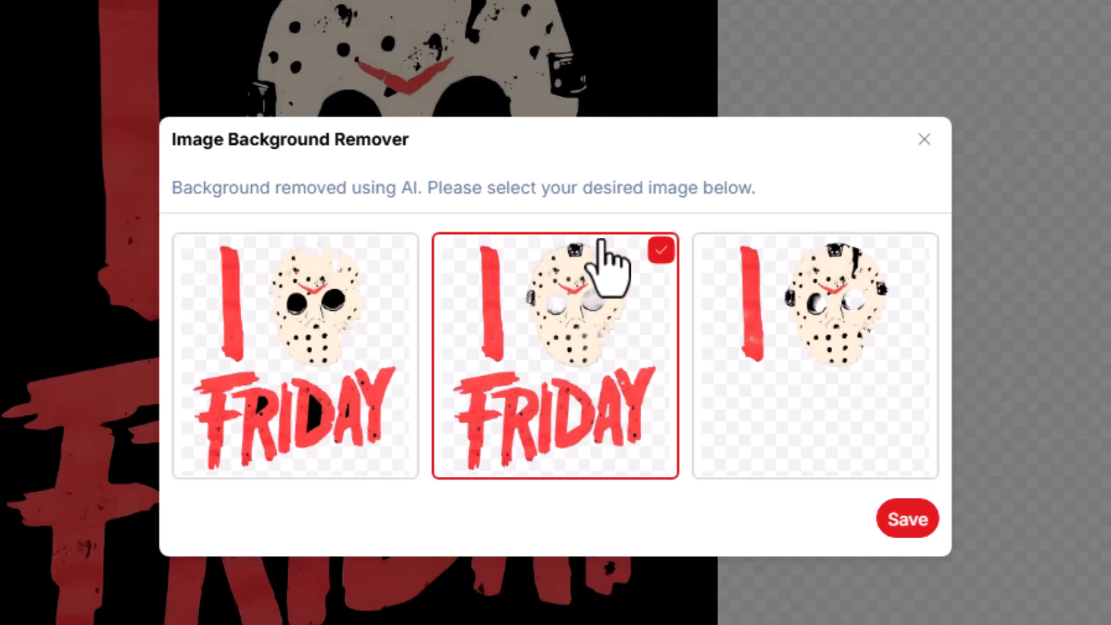
pyautogui.click(923, 140)
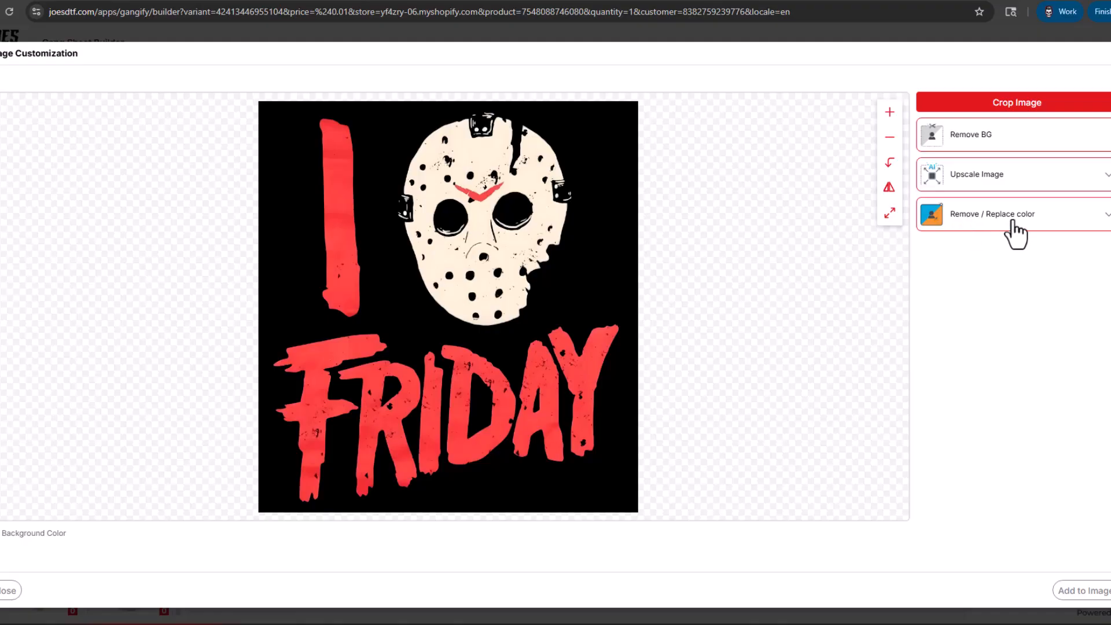
# - Sample the black background beside the mask and remove the color #000000 from the image
pyautogui.click(1034, 221)
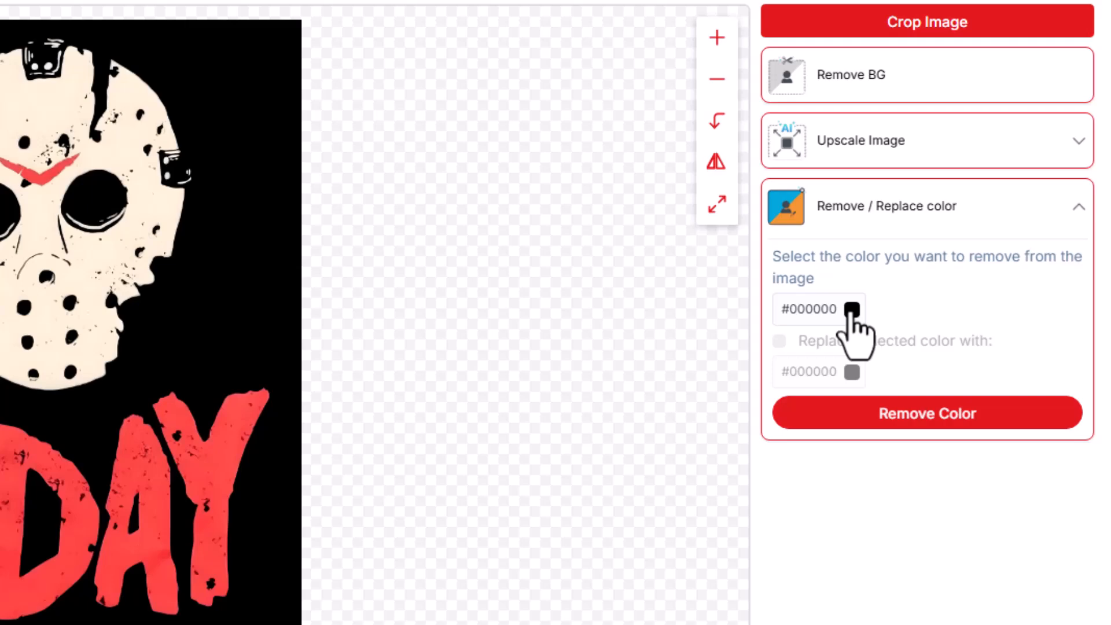
pyautogui.click(851, 310)
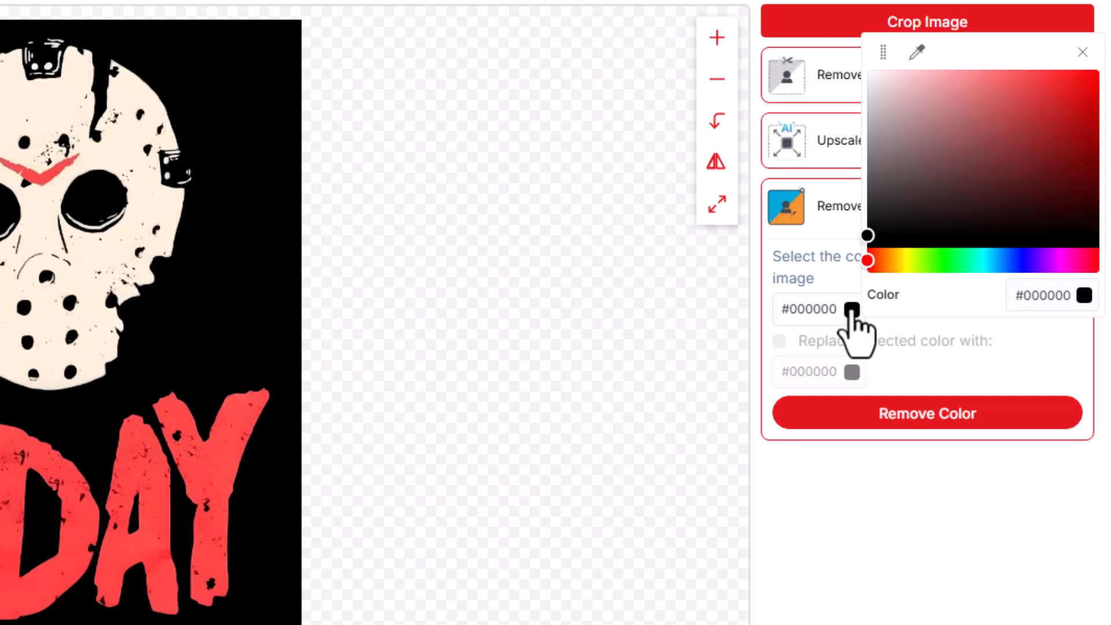
pyautogui.click(920, 58)
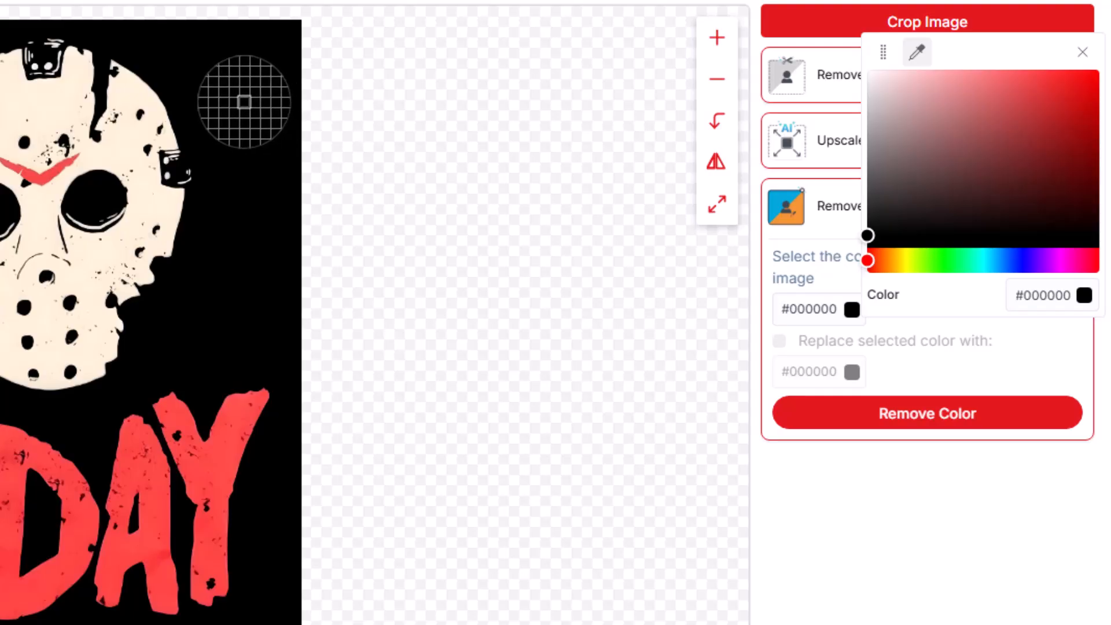
pyautogui.click(237, 98)
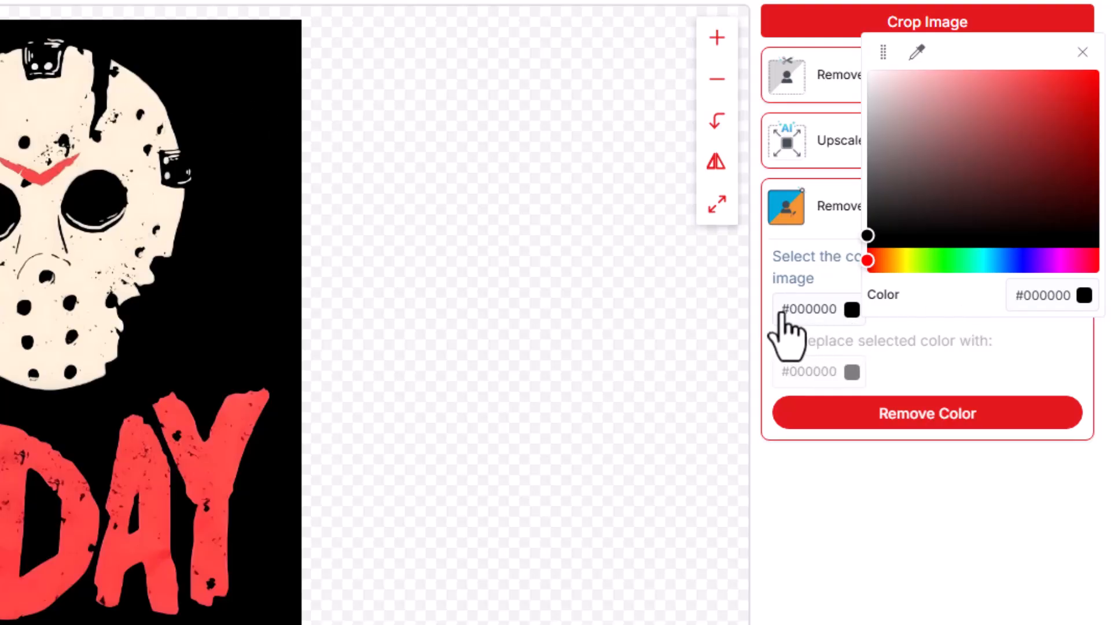
pyautogui.click(905, 418)
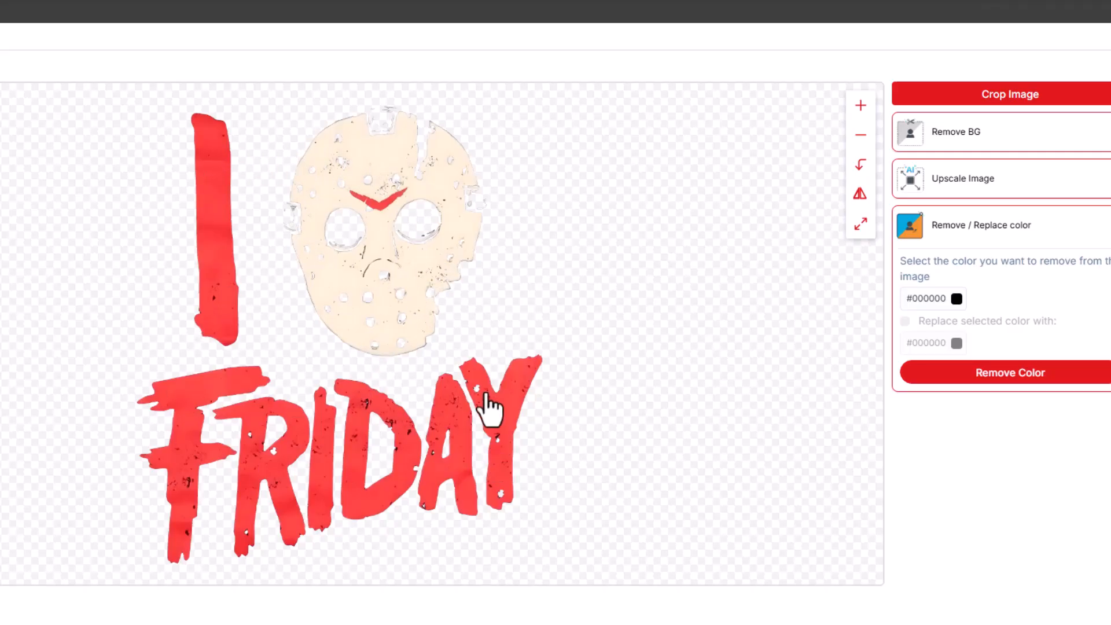
# - Sample the dark speckle in the upper part of the letter D in FRIDAY and remove the color #3b0002
pyautogui.scroll(2, 338, 240)
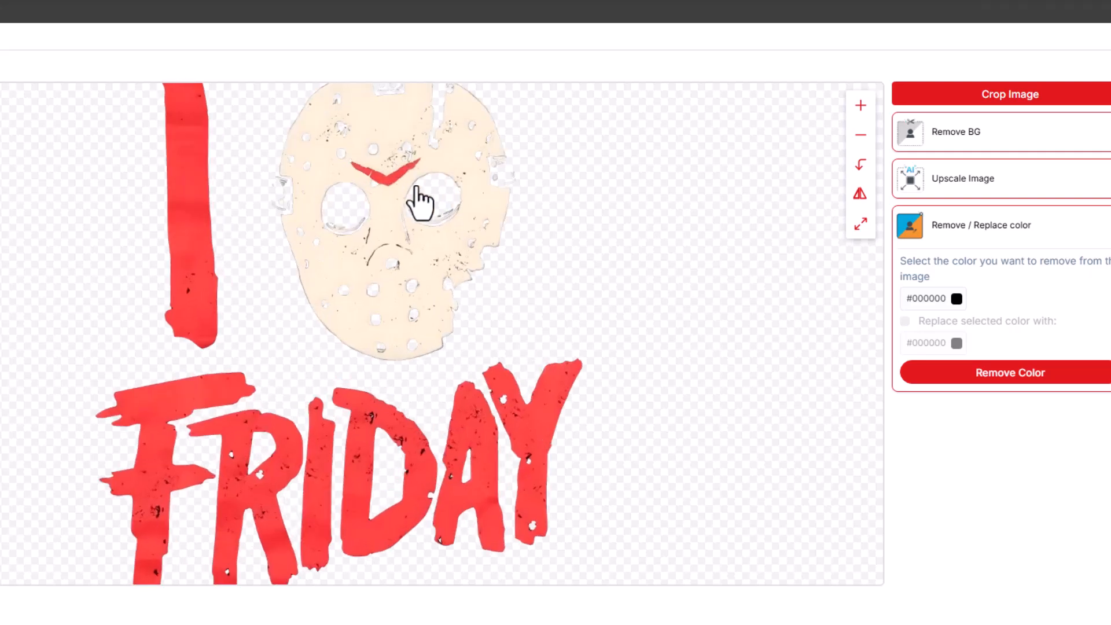
pyautogui.scroll(3, 420, 202)
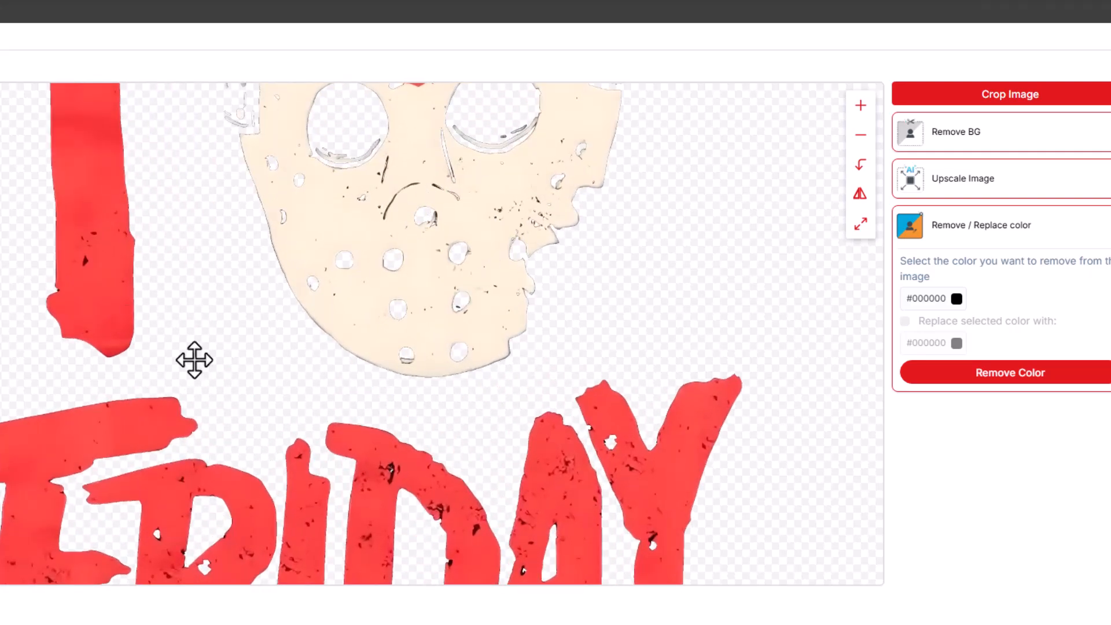
pyautogui.moveTo(195, 360); pyautogui.dragTo(168, 210)
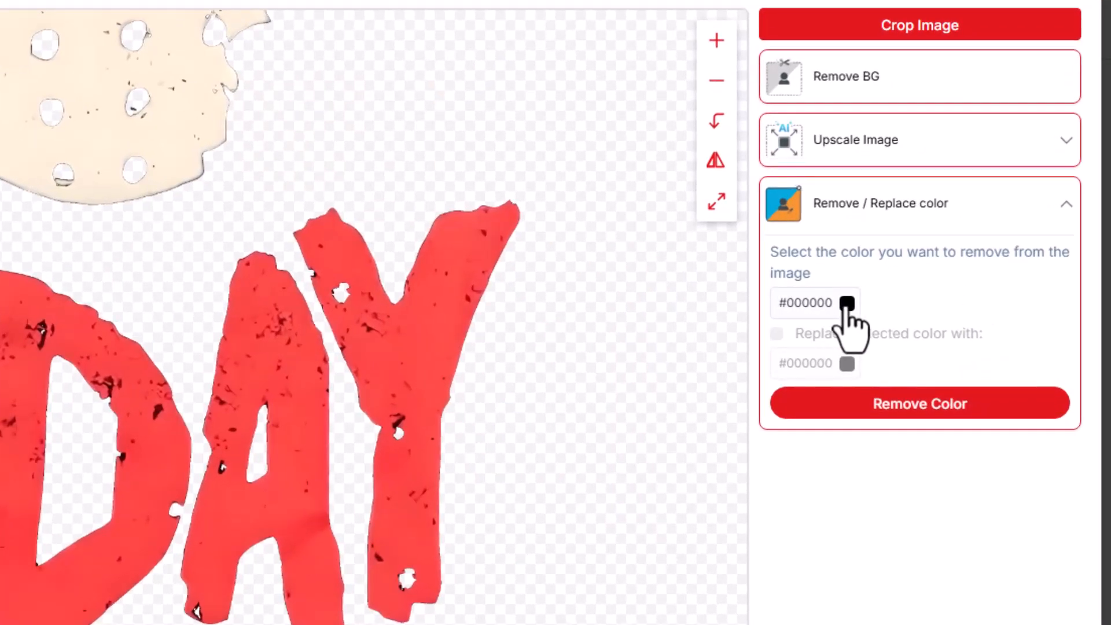
pyautogui.click(845, 304)
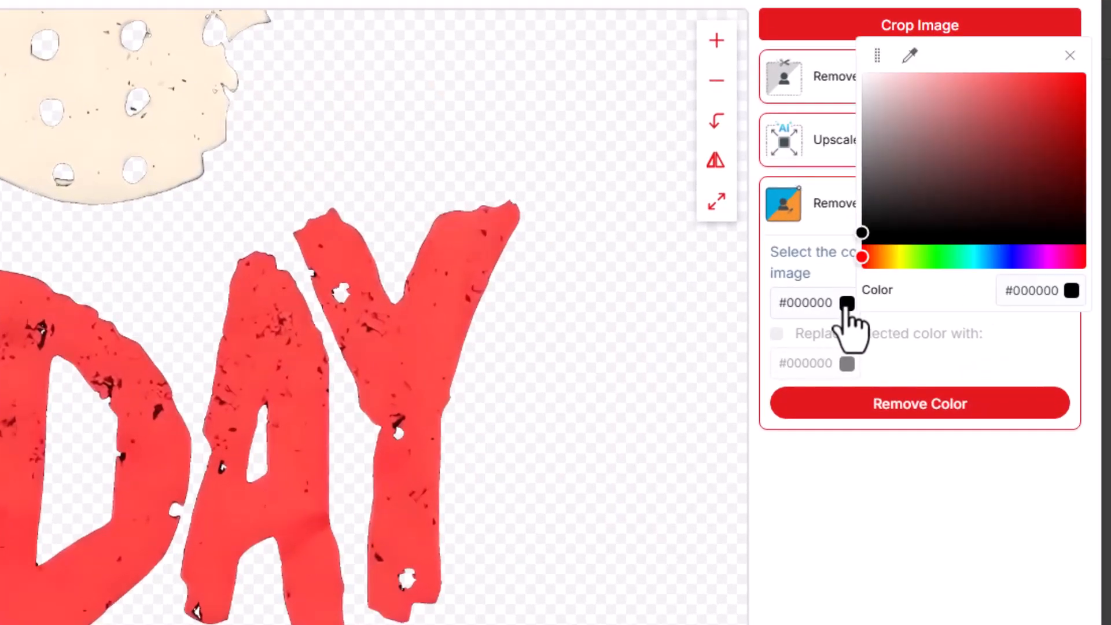
pyautogui.click(910, 54)
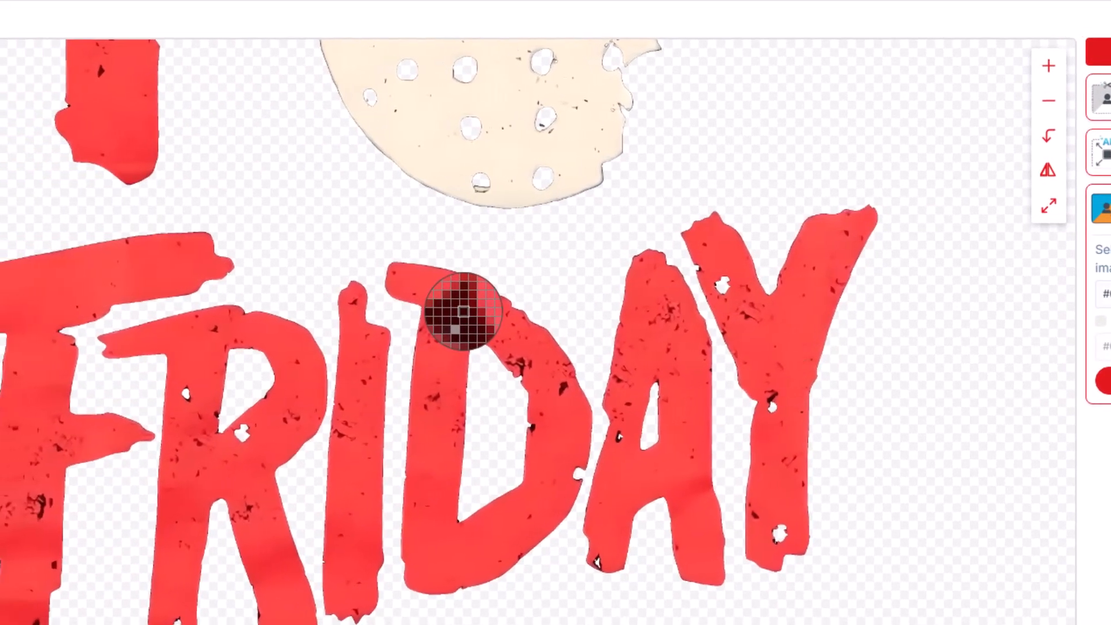
pyautogui.click(464, 311)
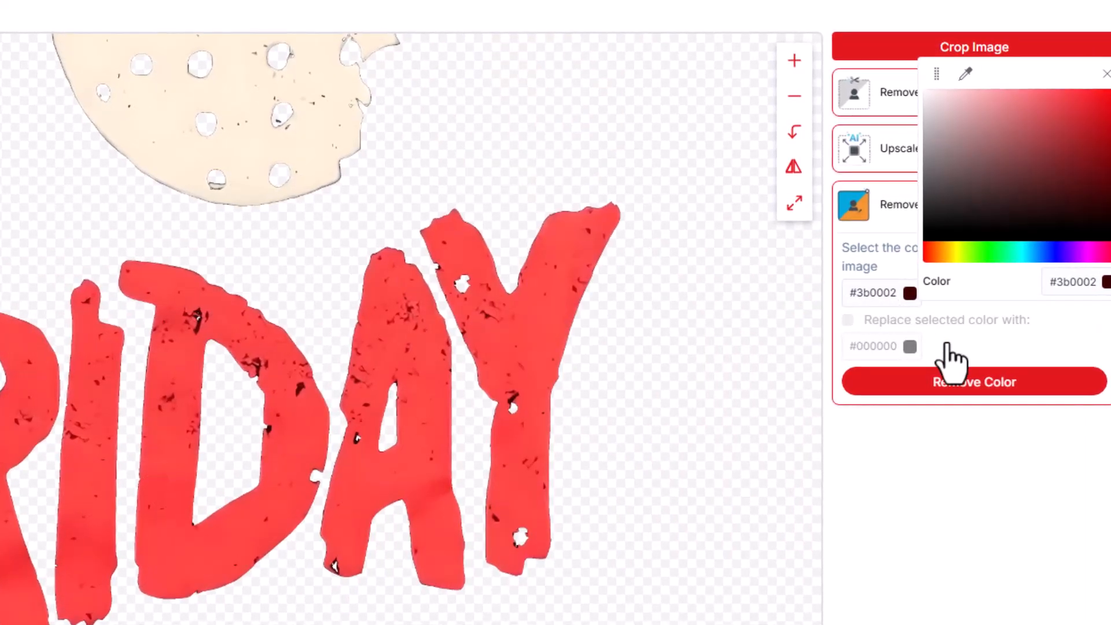
pyautogui.click(953, 389)
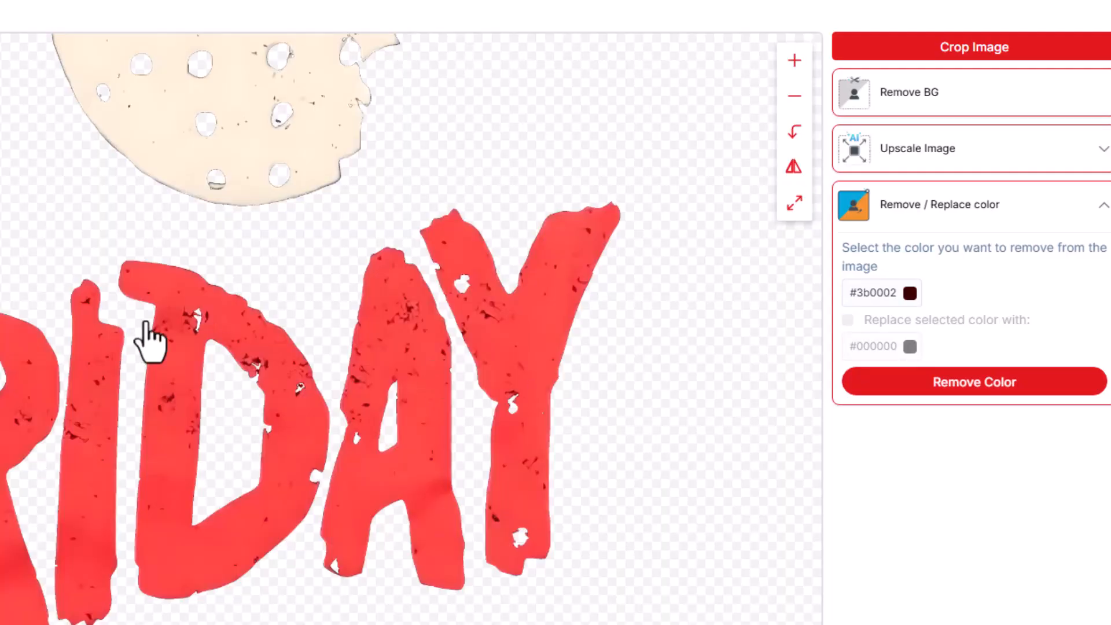
# - Sample a dark red speckle near the top of the letter A in FRIDAY and remove the color #8b0406
pyautogui.scroll(1, 202, 341)
pyautogui.scroll(1, 220, 376)
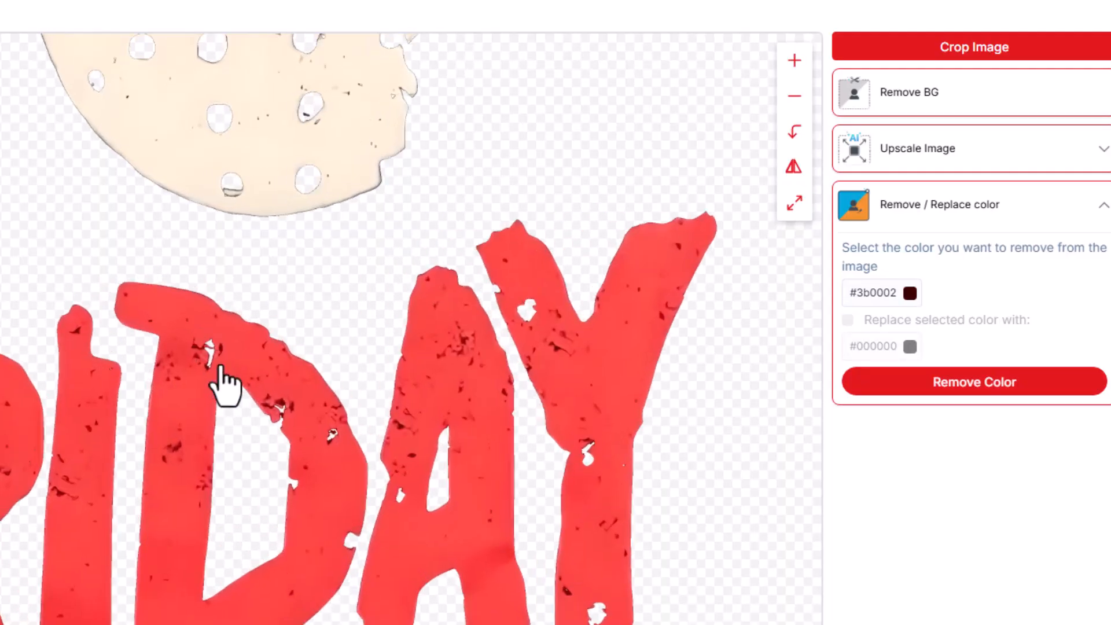
pyautogui.moveTo(397, 341); pyautogui.dragTo(377, 243)
pyautogui.scroll(2, 524, 299)
pyautogui.moveTo(382, 336); pyautogui.dragTo(290, 216)
pyautogui.click(909, 294)
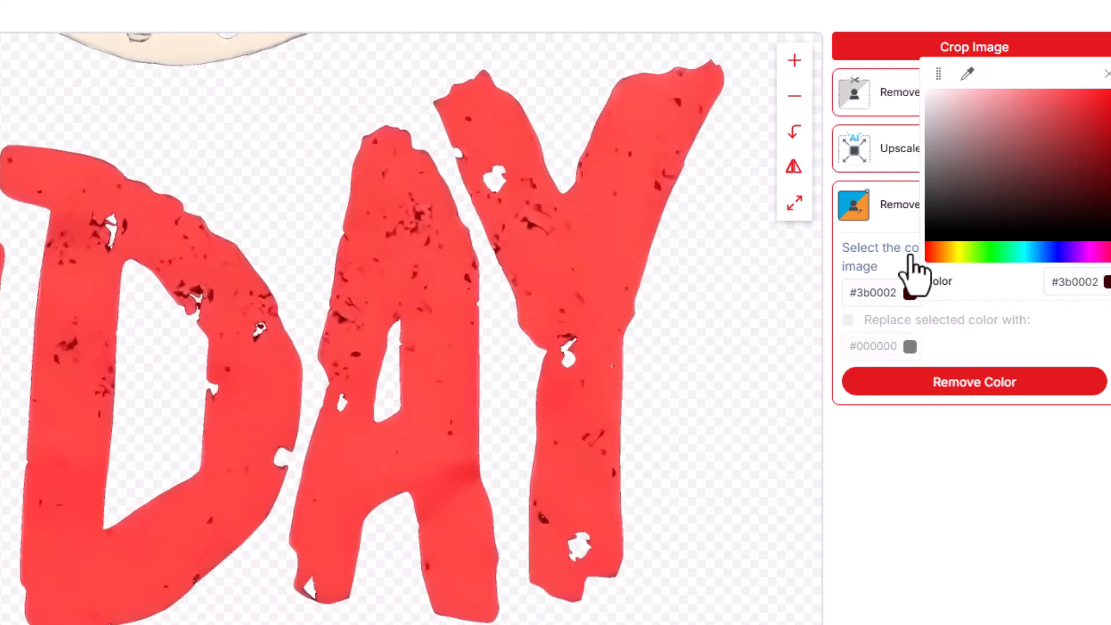
pyautogui.click(967, 74)
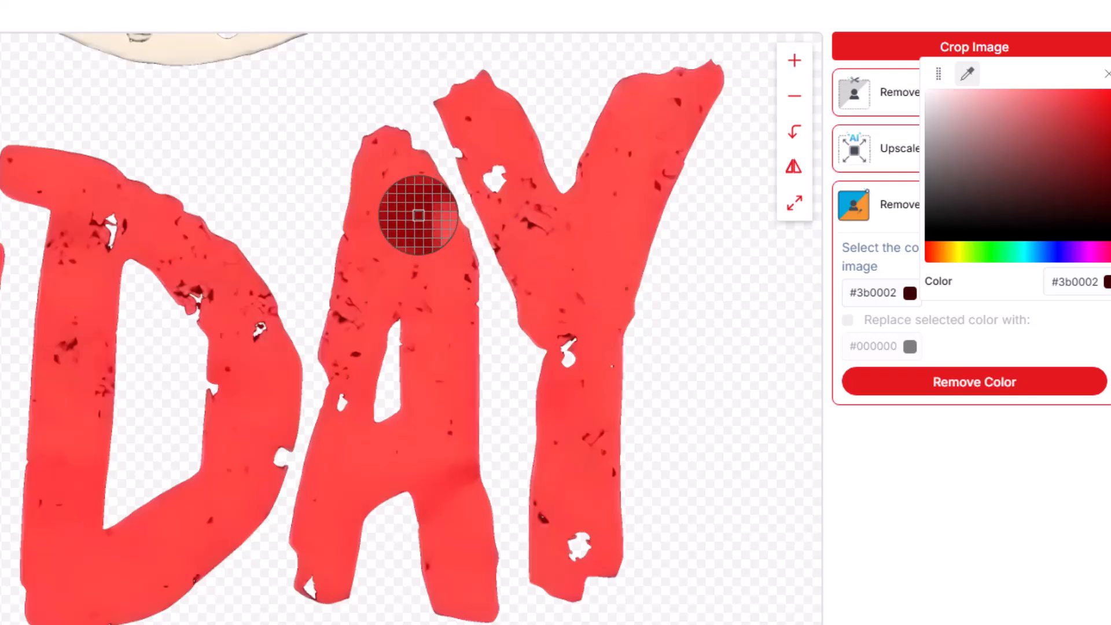
pyautogui.click(418, 215)
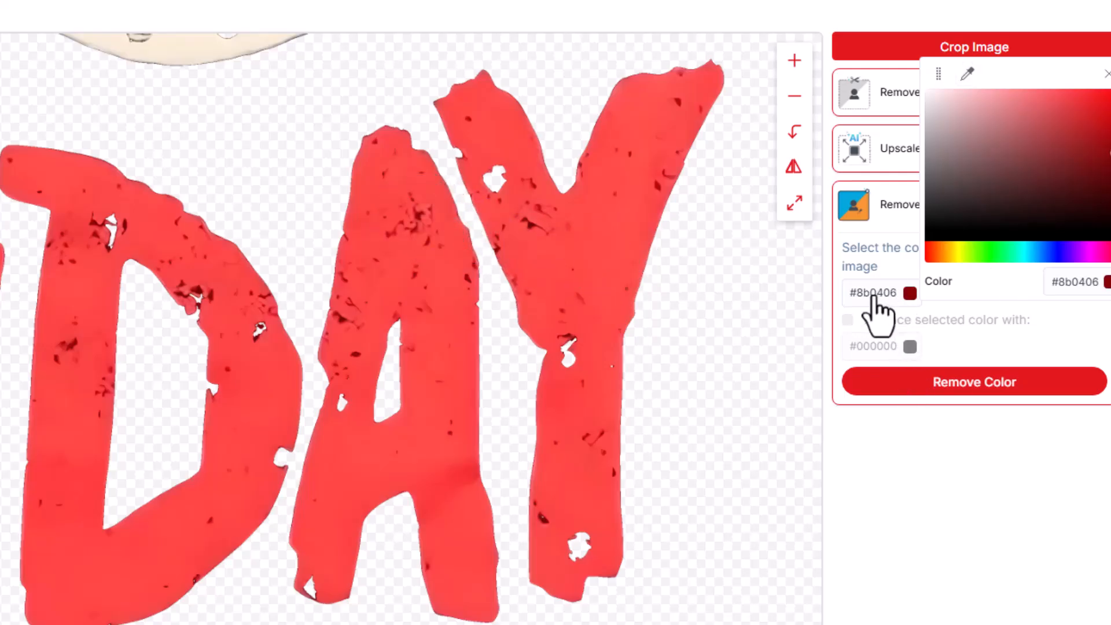
pyautogui.click(926, 384)
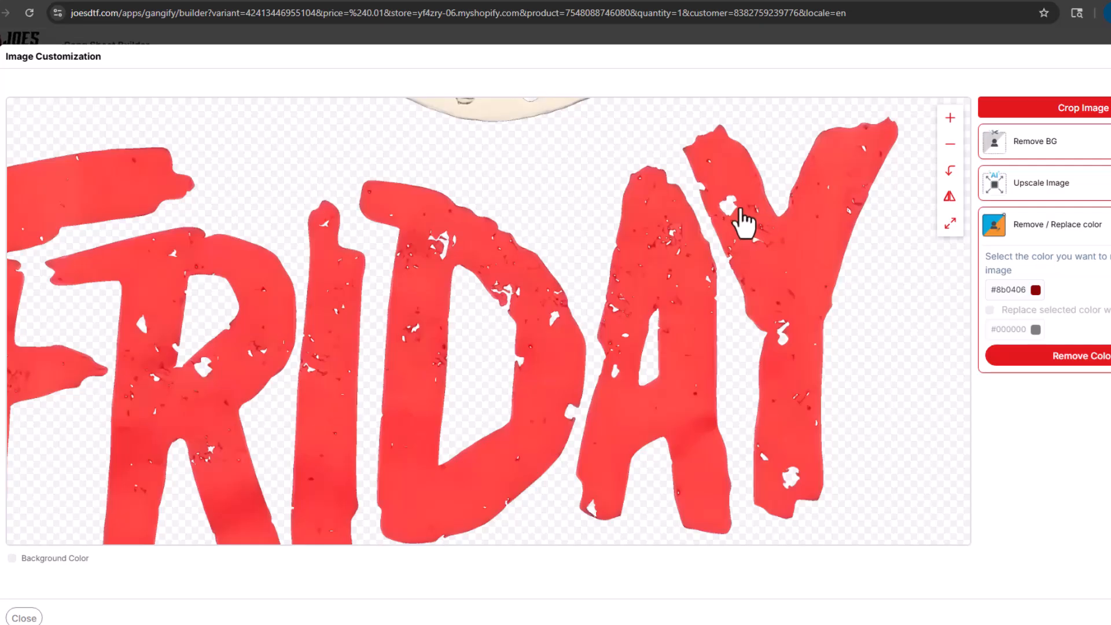
# - Examine the FRIDAY lettering and the hockey mask up close for leftover dark specks and outlines
pyautogui.scroll(-5, 550, 270)
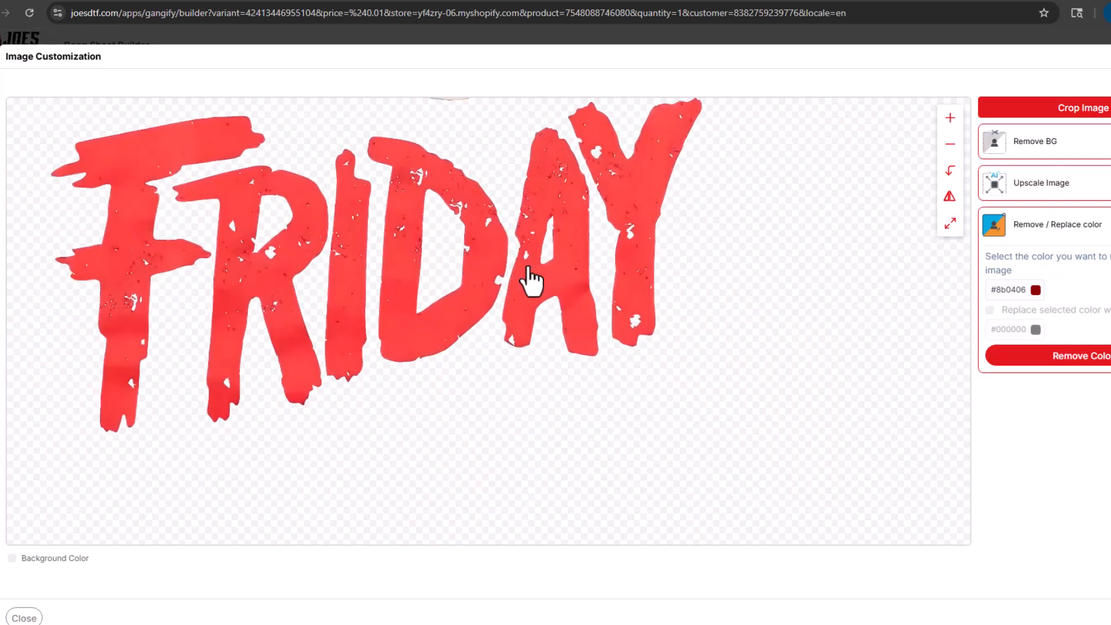
pyautogui.moveTo(352, 173); pyautogui.dragTo(396, 405)
pyautogui.moveTo(318, 280); pyautogui.dragTo(275, 293)
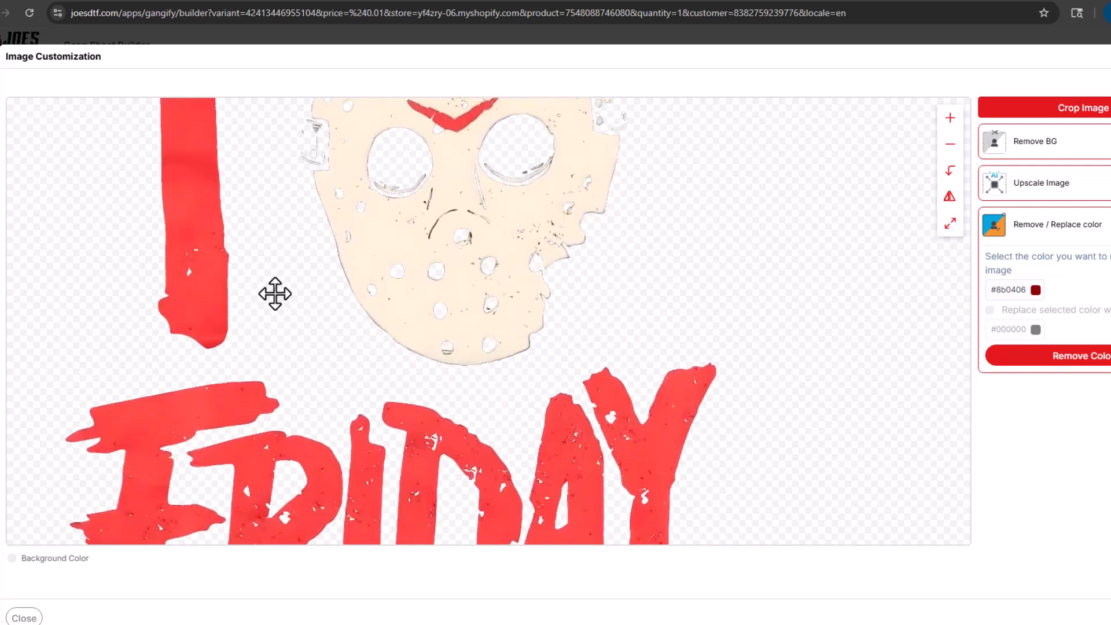
pyautogui.moveTo(330, 389); pyautogui.dragTo(315, 262)
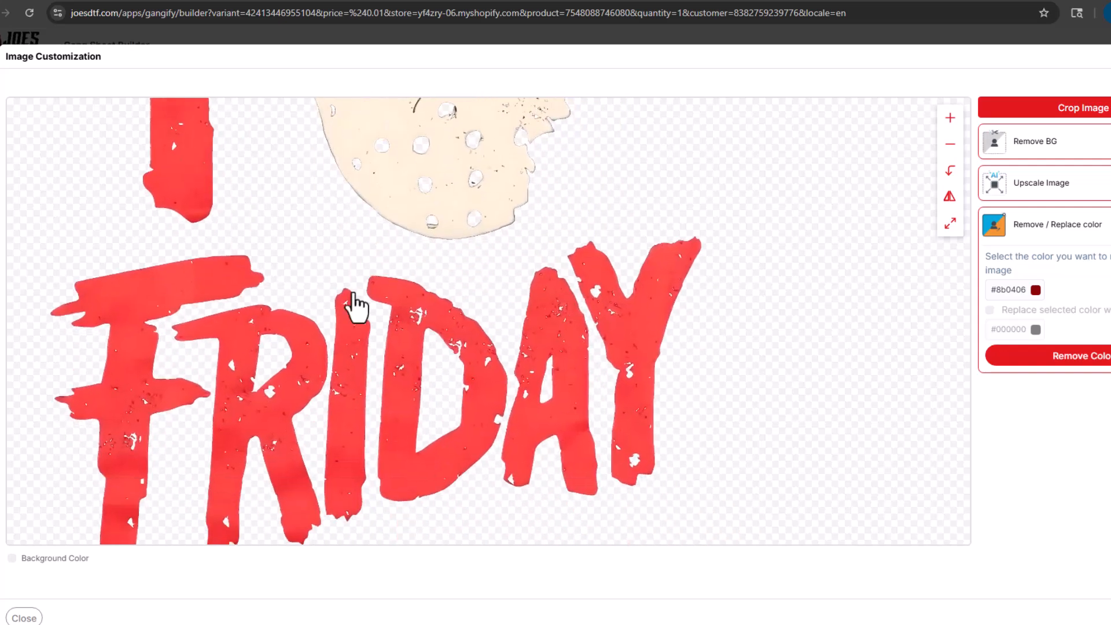
pyautogui.moveTo(358, 228); pyautogui.dragTo(374, 417)
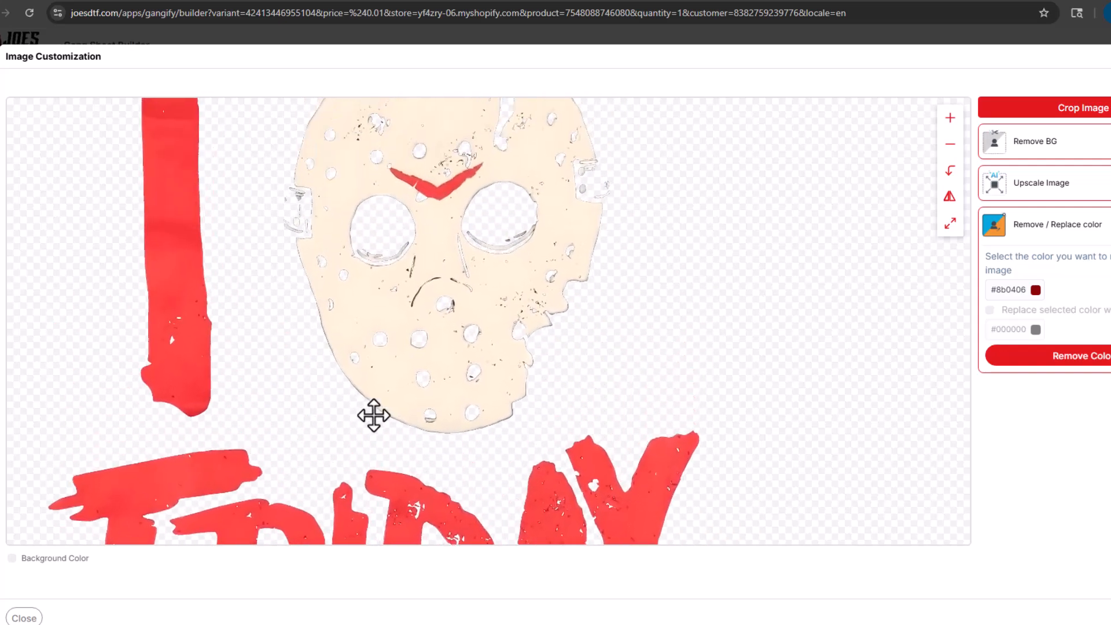
pyautogui.scroll(1, 398, 386)
pyautogui.scroll(3, 407, 329)
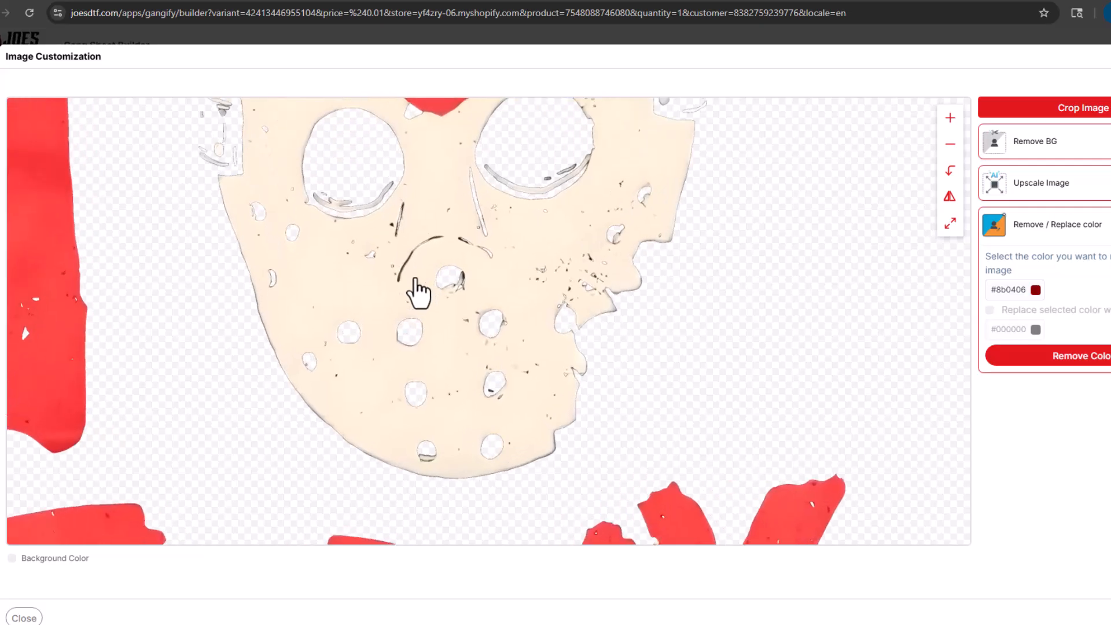
pyautogui.scroll(2, 430, 220)
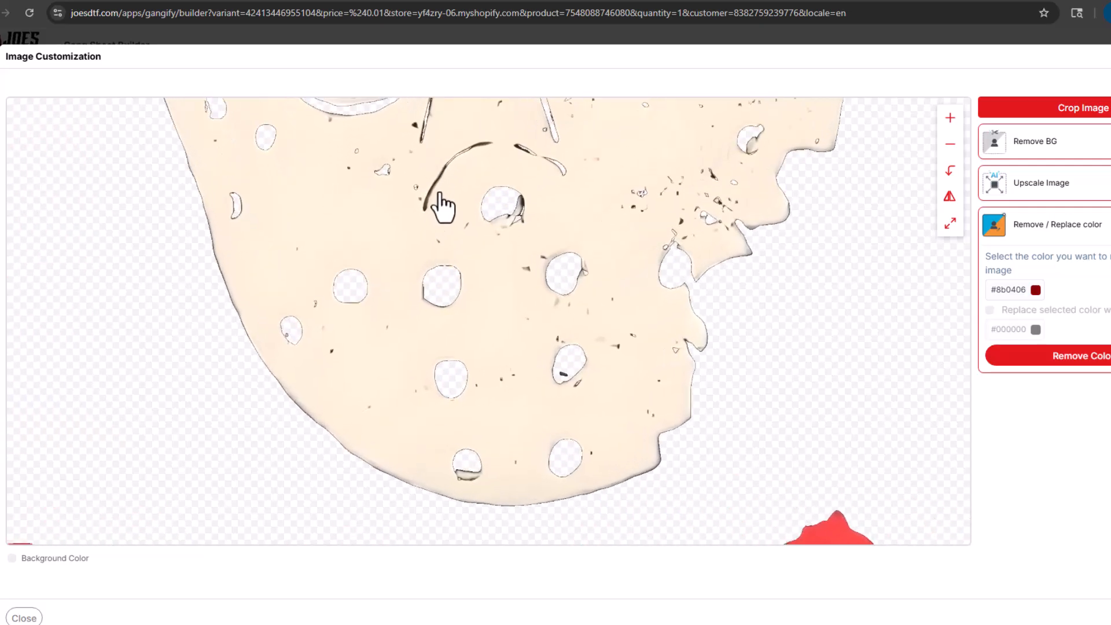
pyautogui.moveTo(445, 190); pyautogui.dragTo(385, 340)
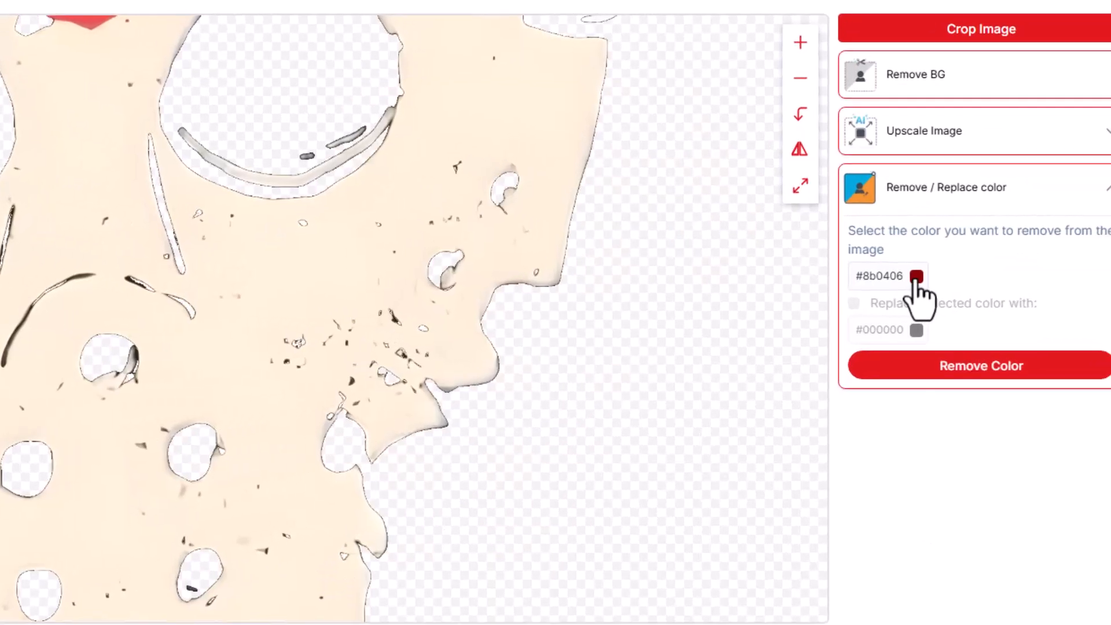
# - Sample the dark curved line above the mask's nose hole and remove the color #352c24
pyautogui.click(1035, 290)
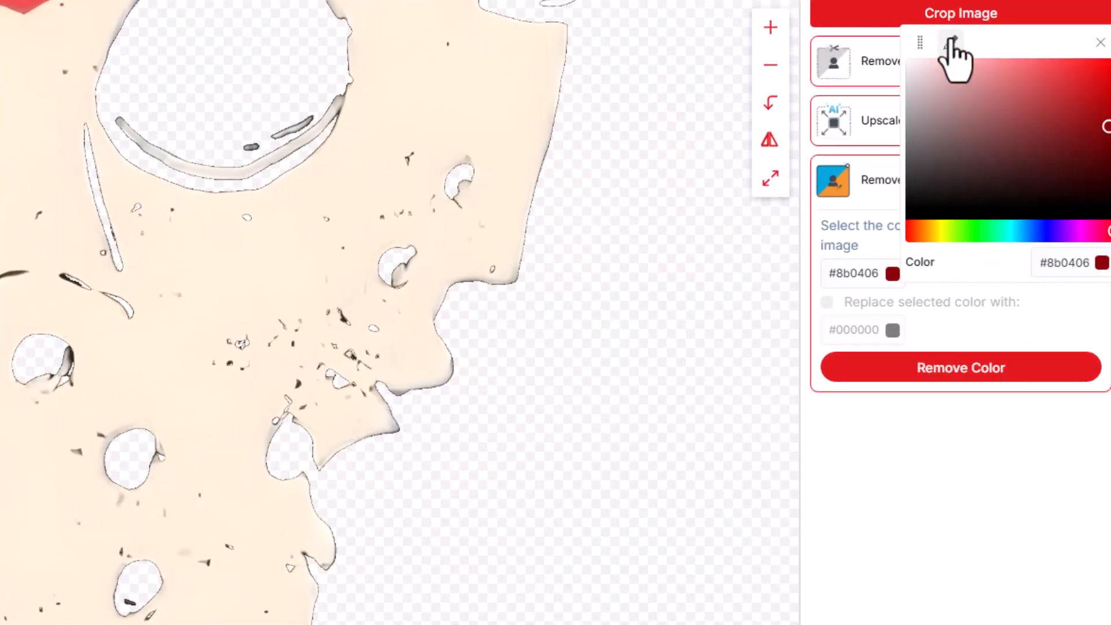
pyautogui.click(950, 42)
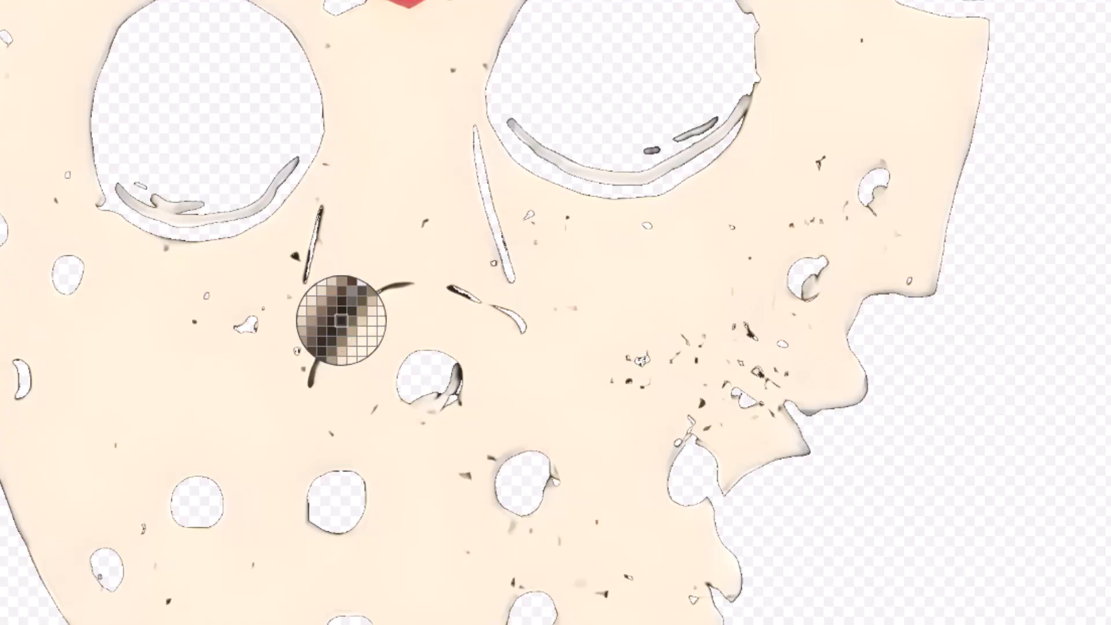
pyautogui.click(339, 318)
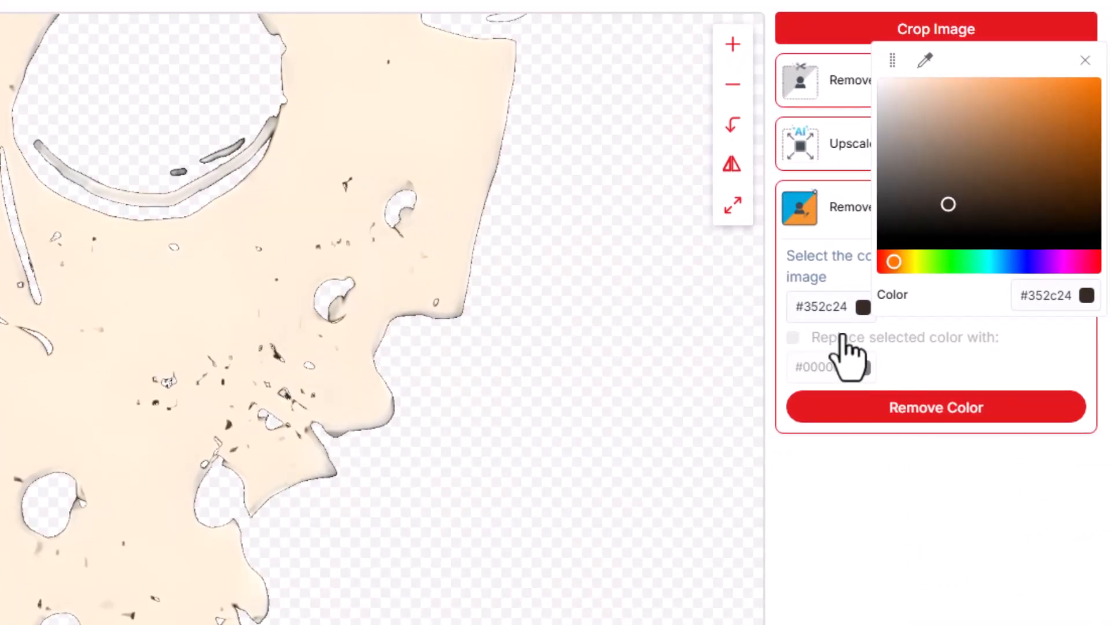
pyautogui.click(957, 407)
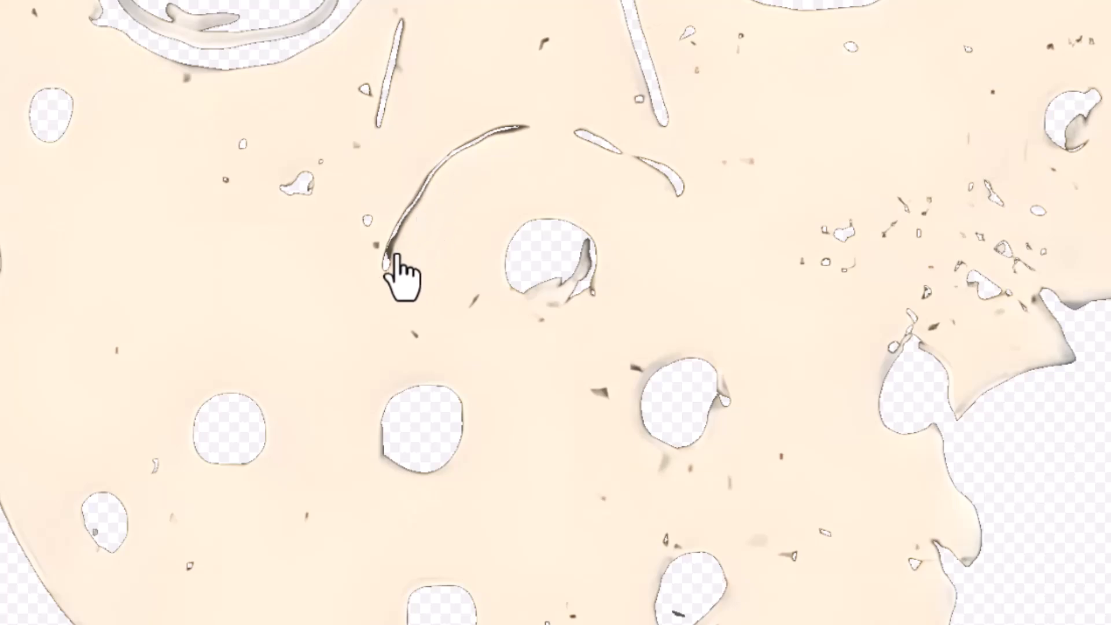
# - Sample the remaining dark lower end of the curved line above the mask's nose hole and remove the color #554c3d
pyautogui.click(999, 308)
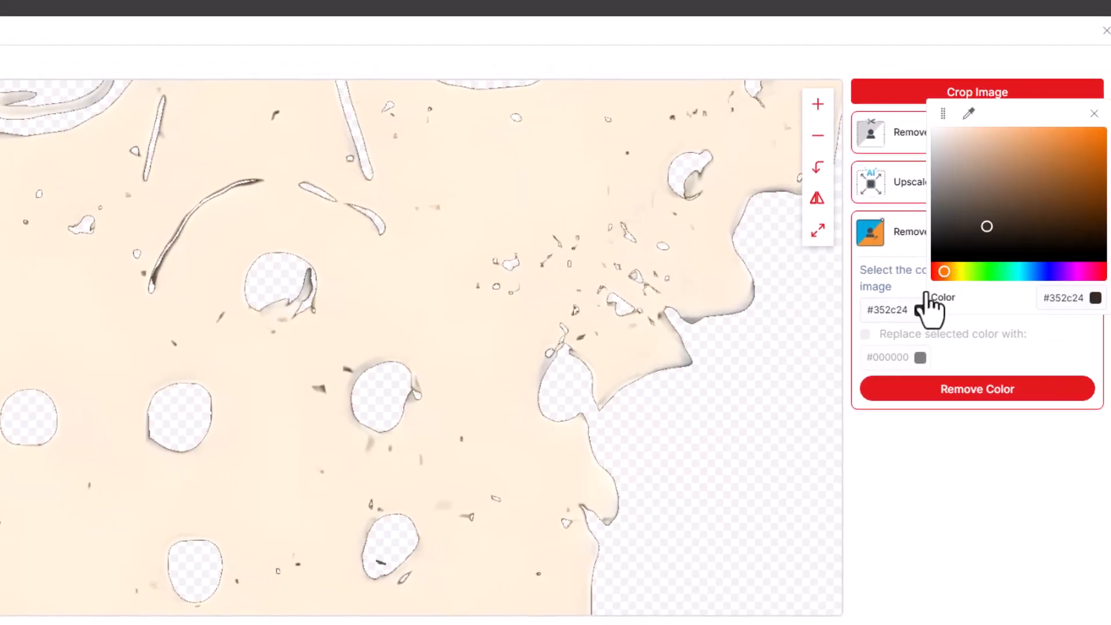
pyautogui.click(963, 114)
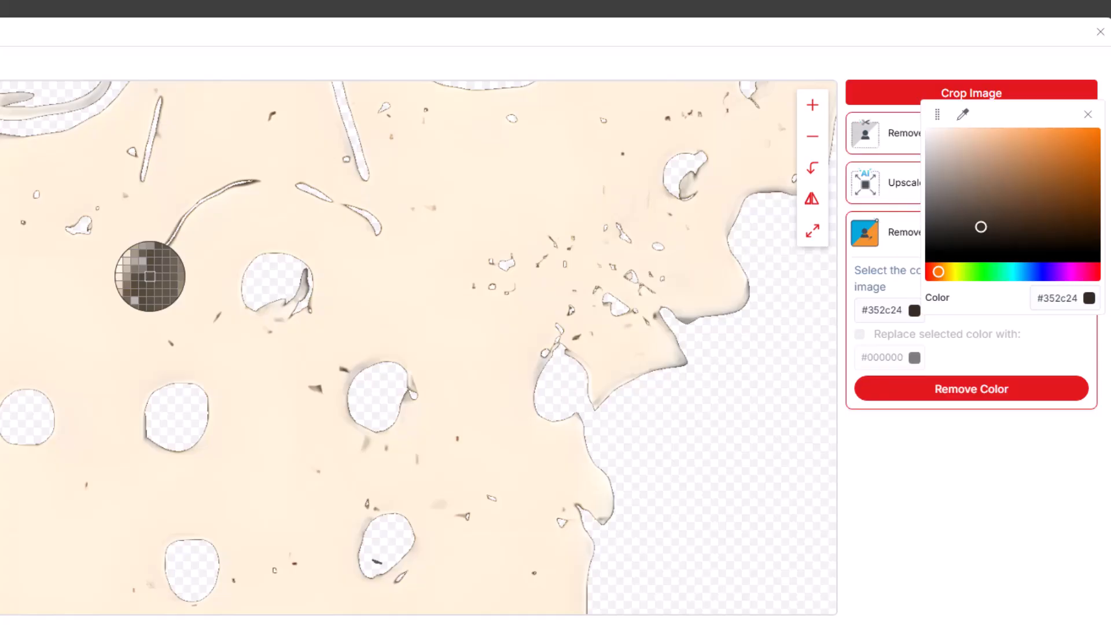
pyautogui.click(150, 275)
pyautogui.click(944, 388)
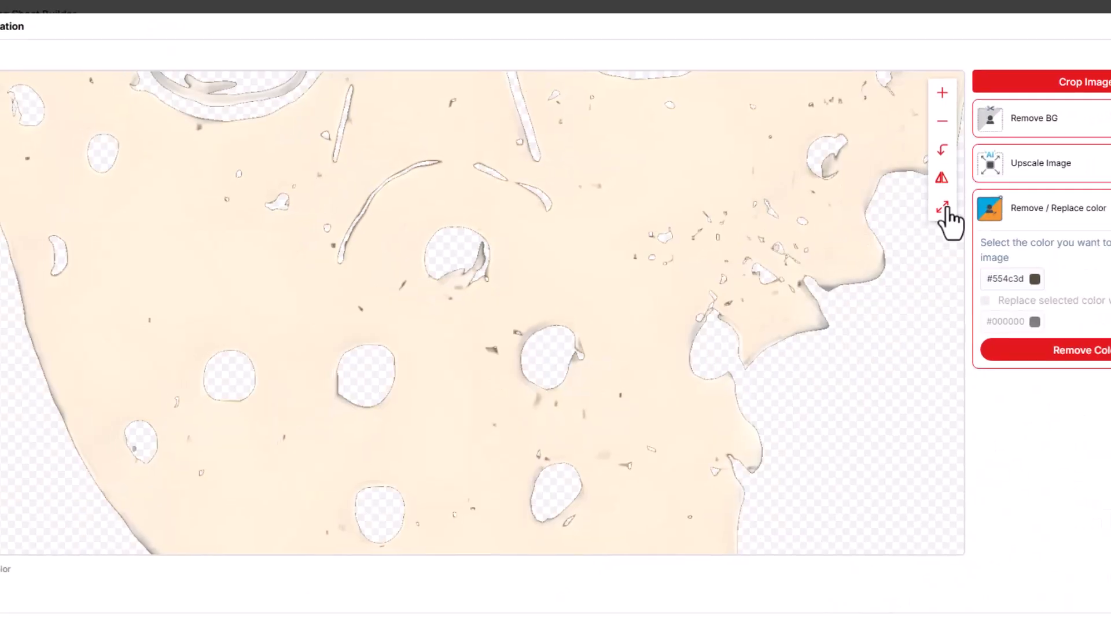
# - Preview the whole artwork on a solid background color of #c89743
pyautogui.click(1106, 191)
pyautogui.moveTo(428, 332); pyautogui.dragTo(470, 315)
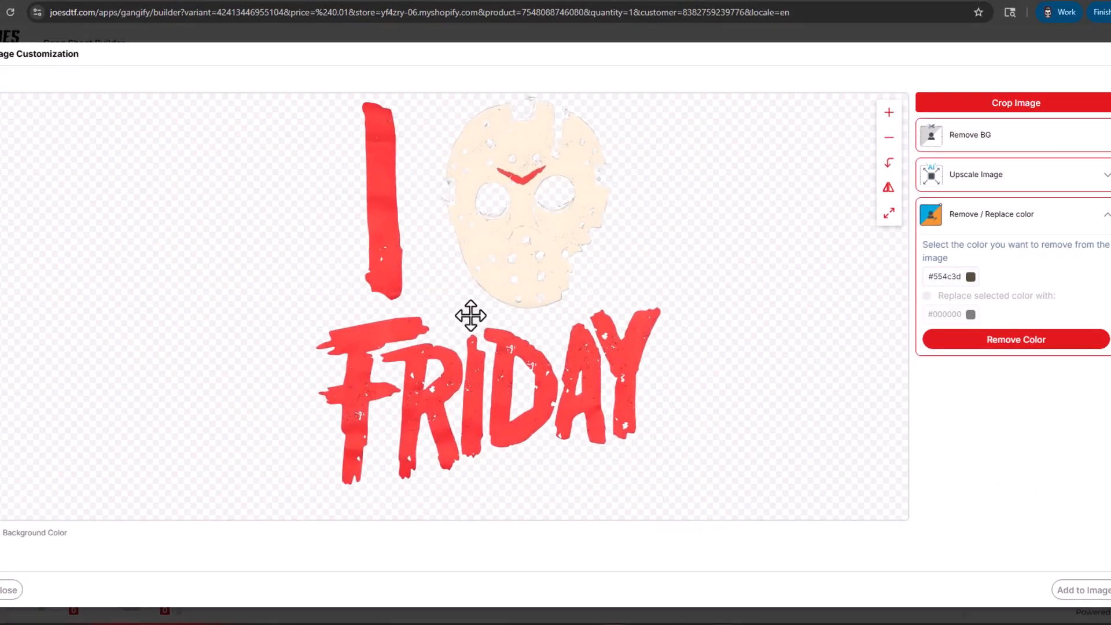
pyautogui.moveTo(662, 267); pyautogui.dragTo(611, 295)
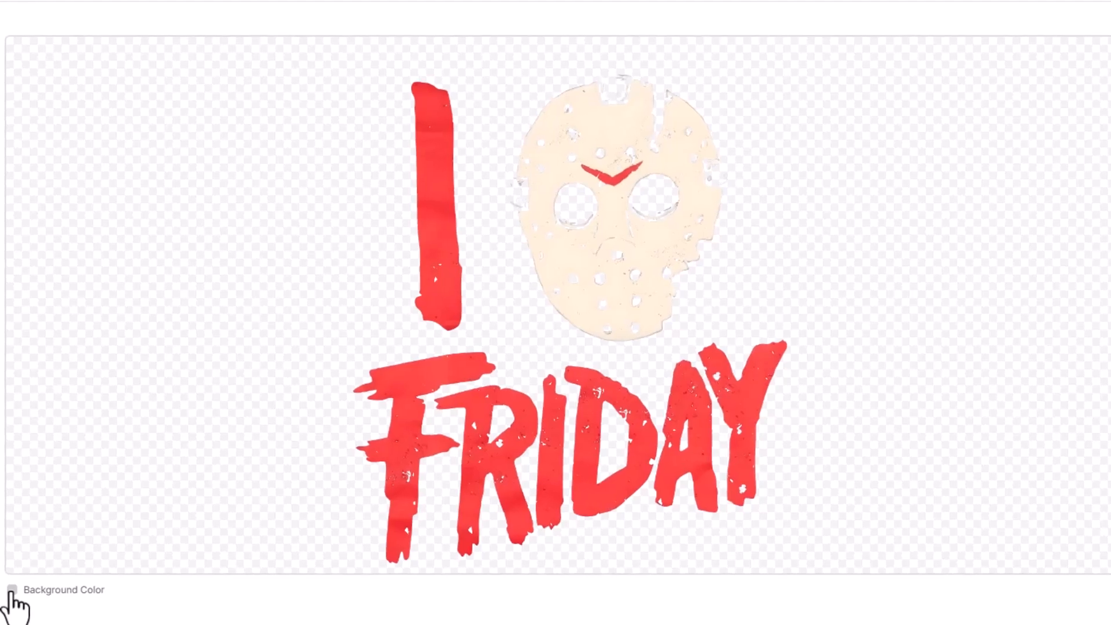
pyautogui.click(1, 532)
pyautogui.click(139, 593)
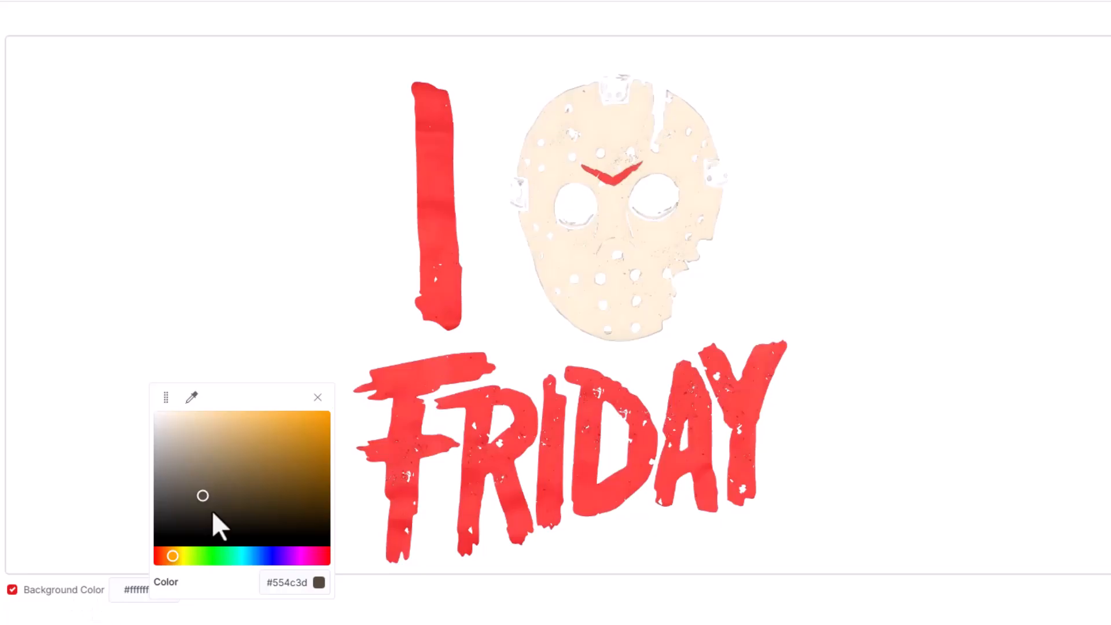
pyautogui.click(272, 439)
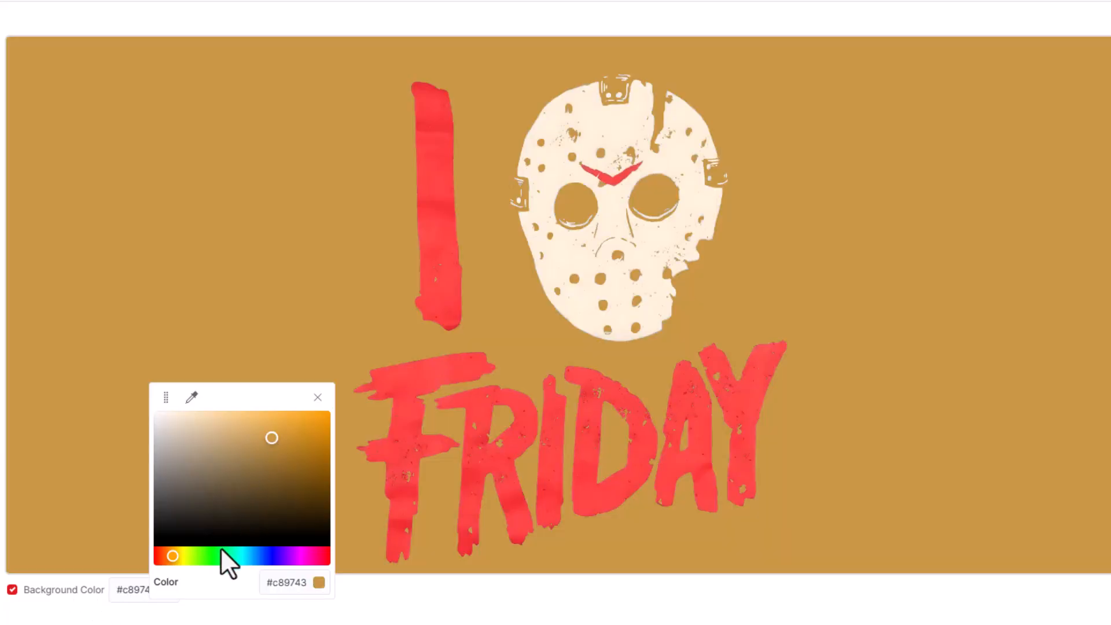
# - Preview the artwork on the darker background color #8c690e and turn the background color off again
pyautogui.moveTo(179, 557)
pyautogui.mouseDown()
pyautogui.moveTo(297, 557)
pyautogui.moveTo(175, 566)
pyautogui.mouseUp()
pyautogui.click(311, 468)
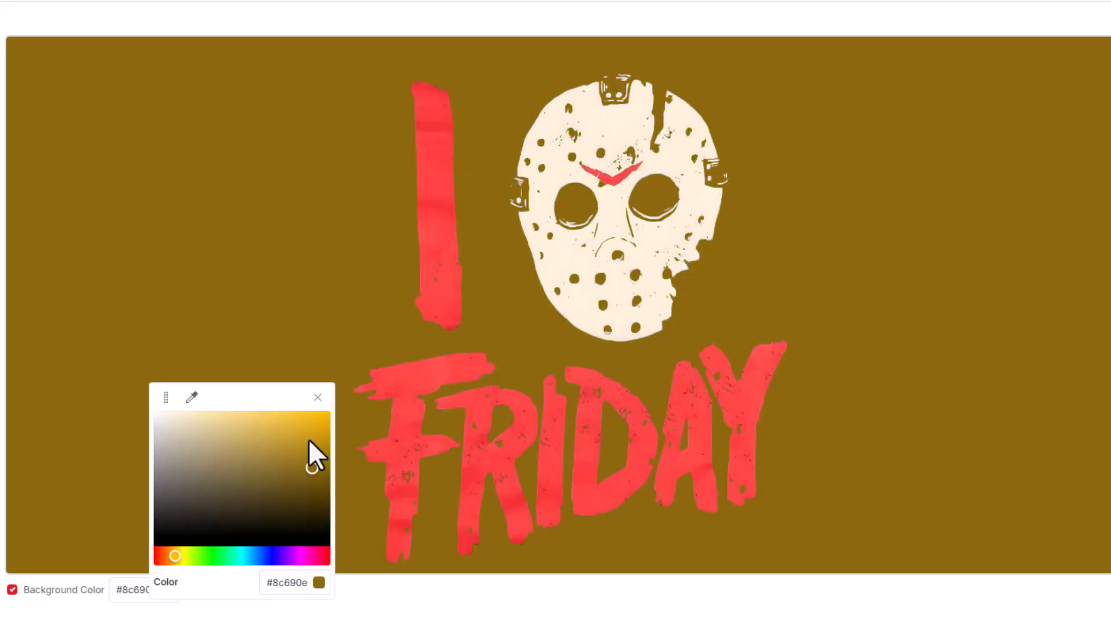
pyautogui.click(318, 397)
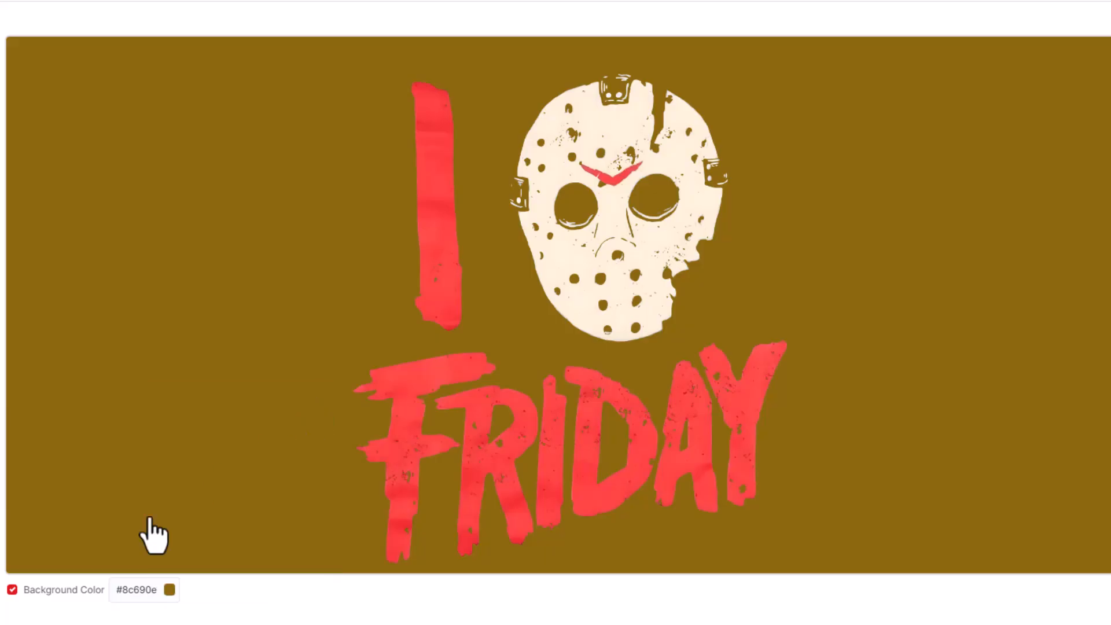
pyautogui.click(12, 589)
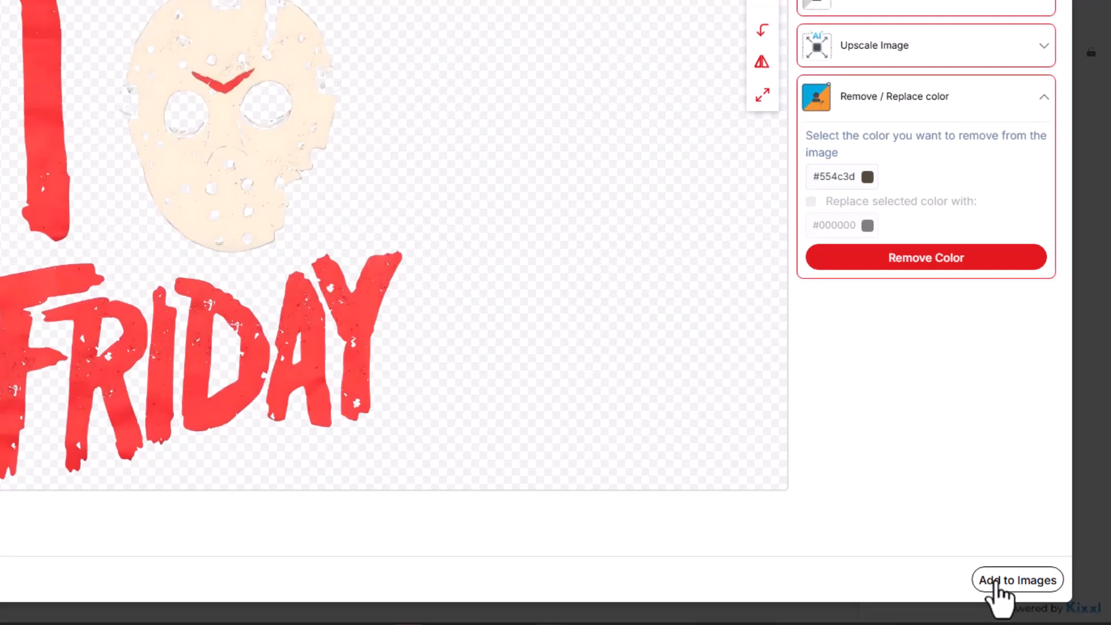
# - Add the edited artwork to the images and delete the original Friday The 13th upload
pyautogui.click(1009, 581)
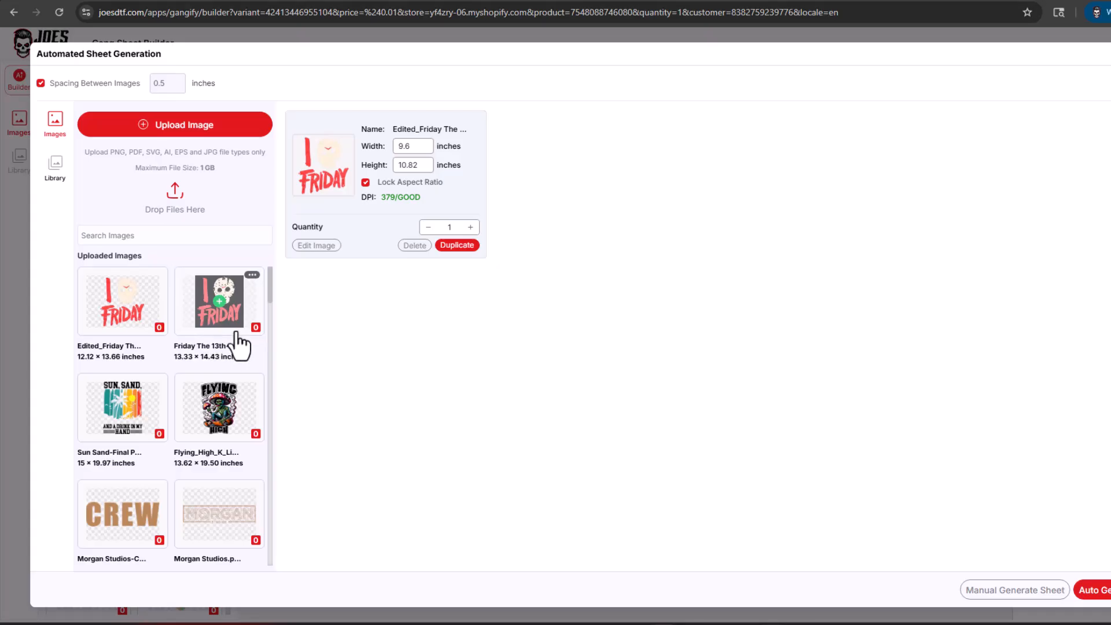
pyautogui.click(251, 275)
pyautogui.click(219, 301)
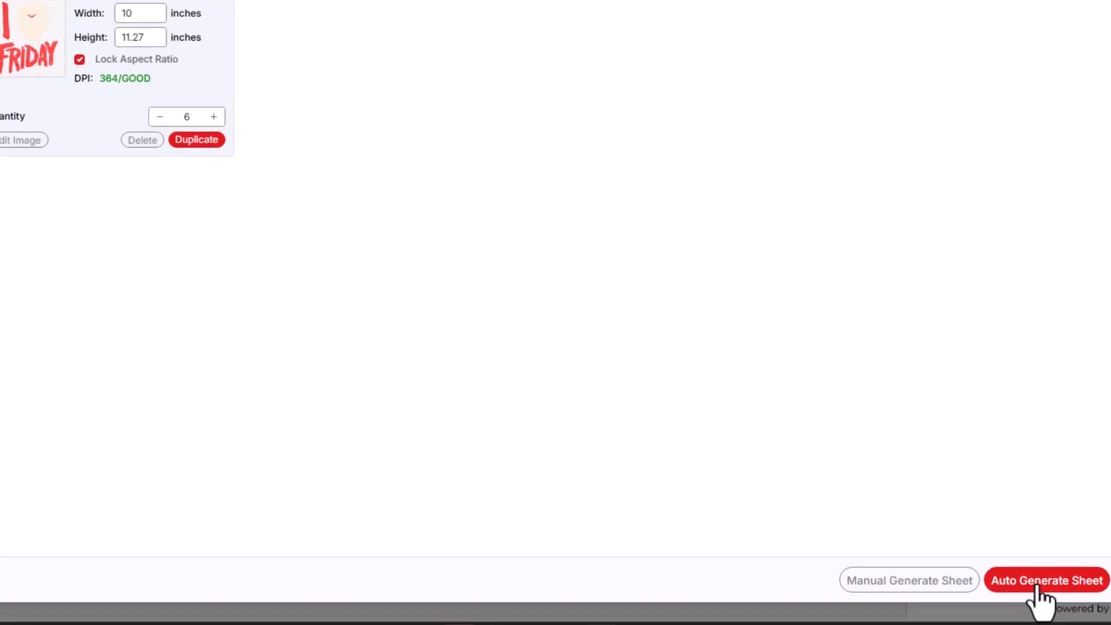
# - Automatically generate the gang sheet with a quantity of 6 of the edited artwork at 10 inches wide
pyautogui.click(1036, 584)
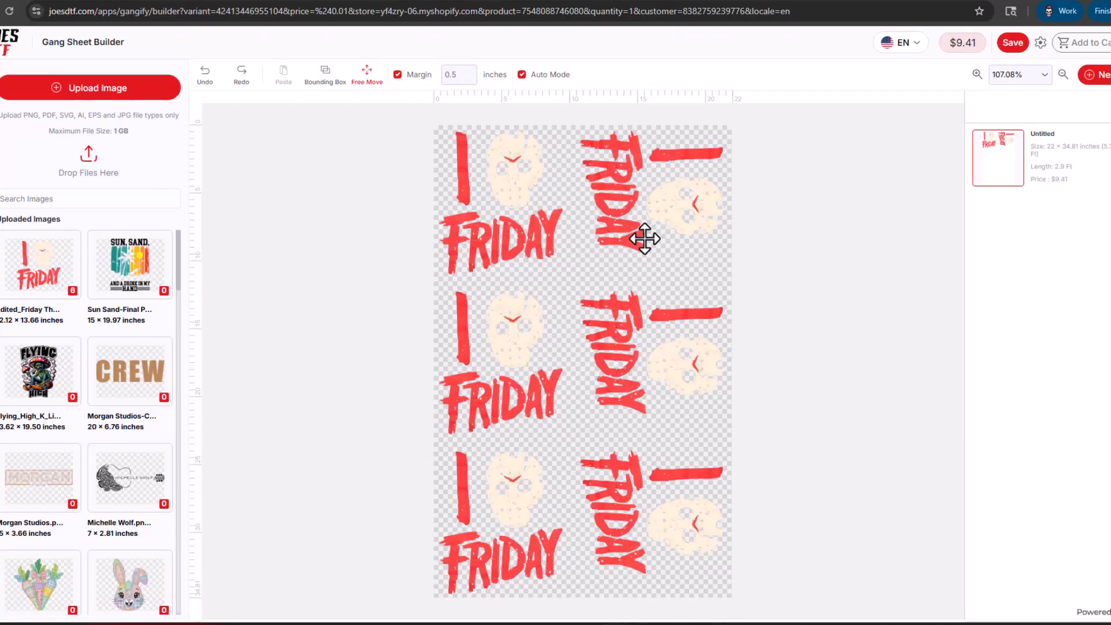
# - Examine the designs on the generated gang sheet up close for clean transparency, and return the view to 100%
pyautogui.click(977, 74)
pyautogui.click(977, 74)
pyautogui.click(977, 74)
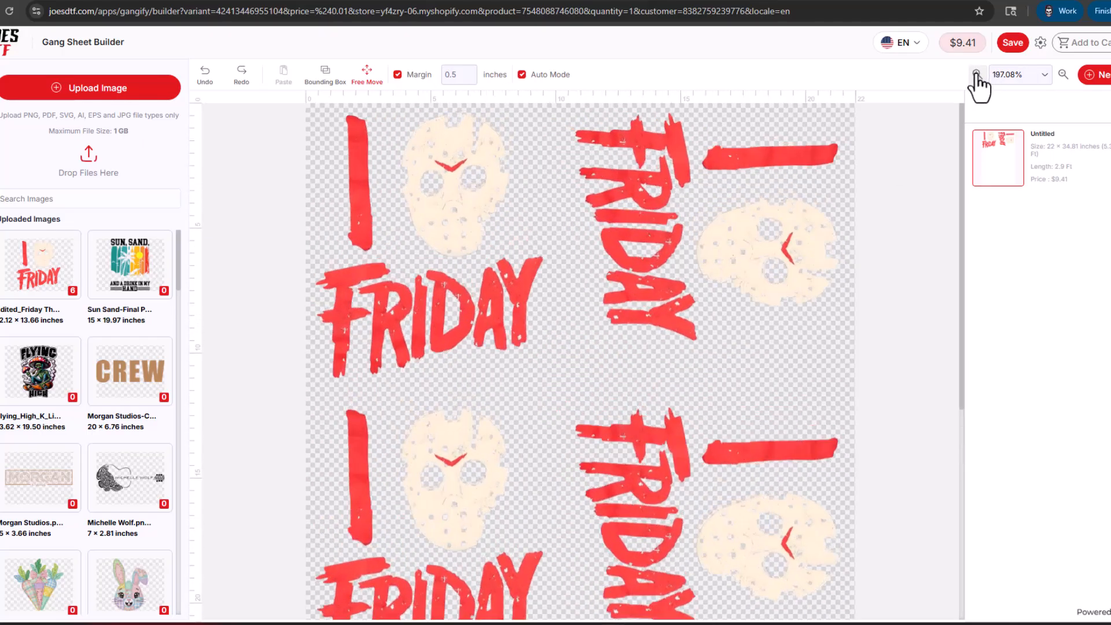
pyautogui.click(977, 74)
pyautogui.click(976, 74)
pyautogui.click(977, 74)
pyautogui.click(977, 74)
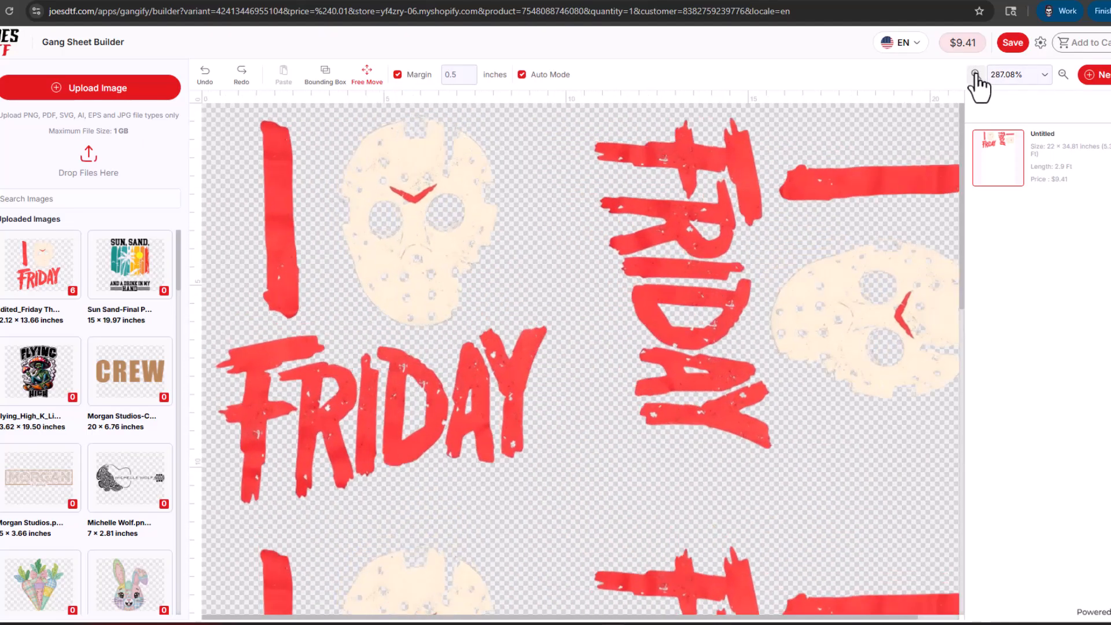
pyautogui.click(976, 74)
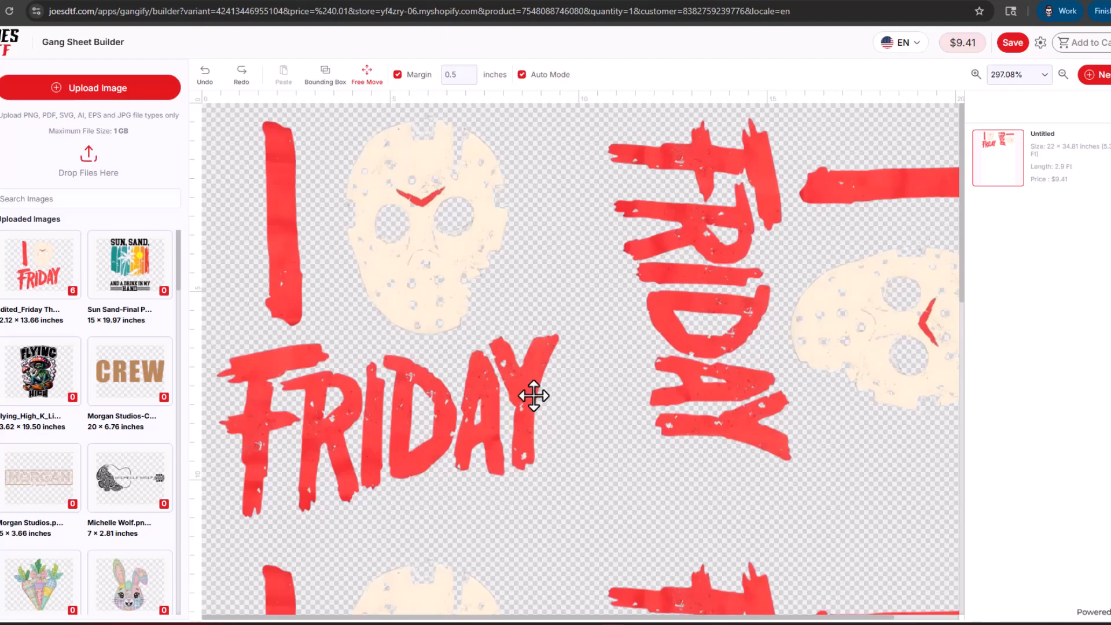
pyautogui.scroll(-14, 521, 399)
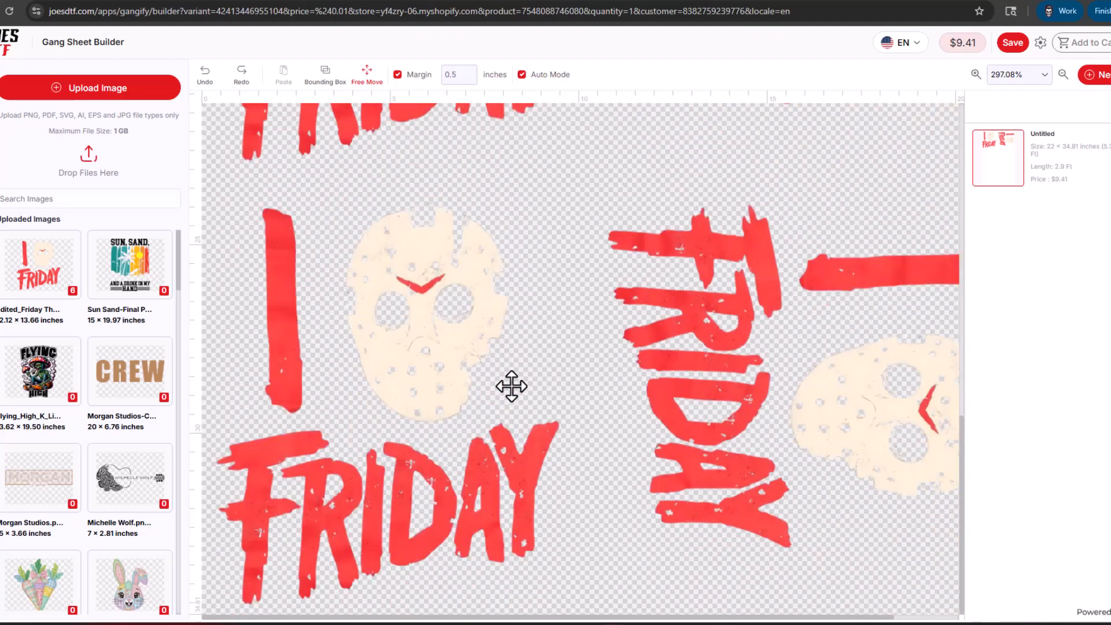
pyautogui.click(1018, 74)
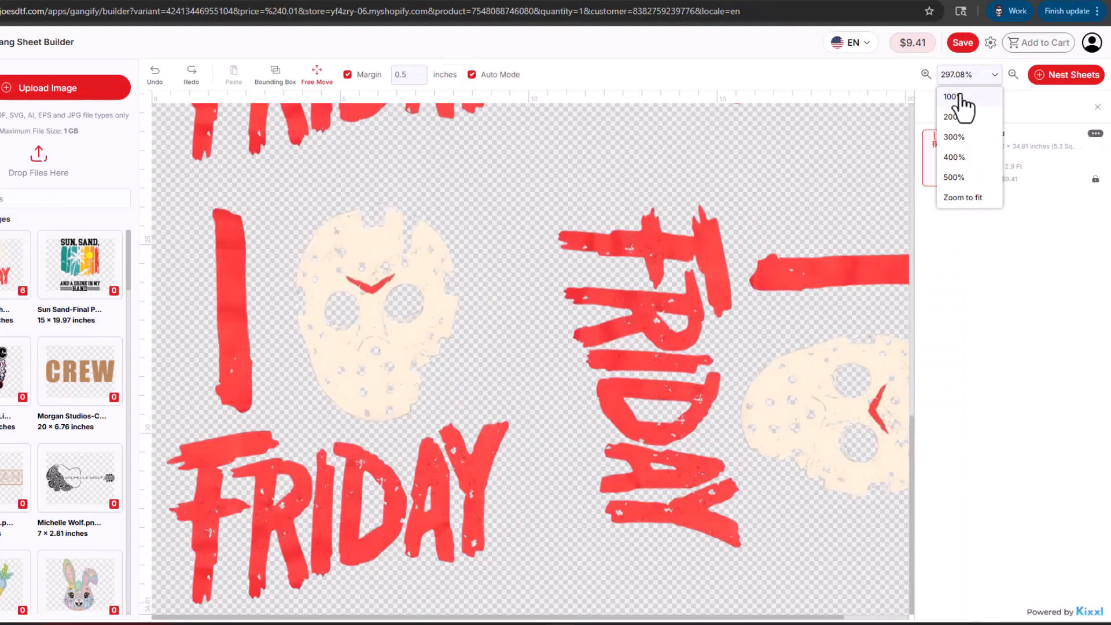
pyautogui.click(1013, 104)
# - Nest the gang sheet and add it to the cart, proceeding through the design rights confirmation
pyautogui.click(1058, 74)
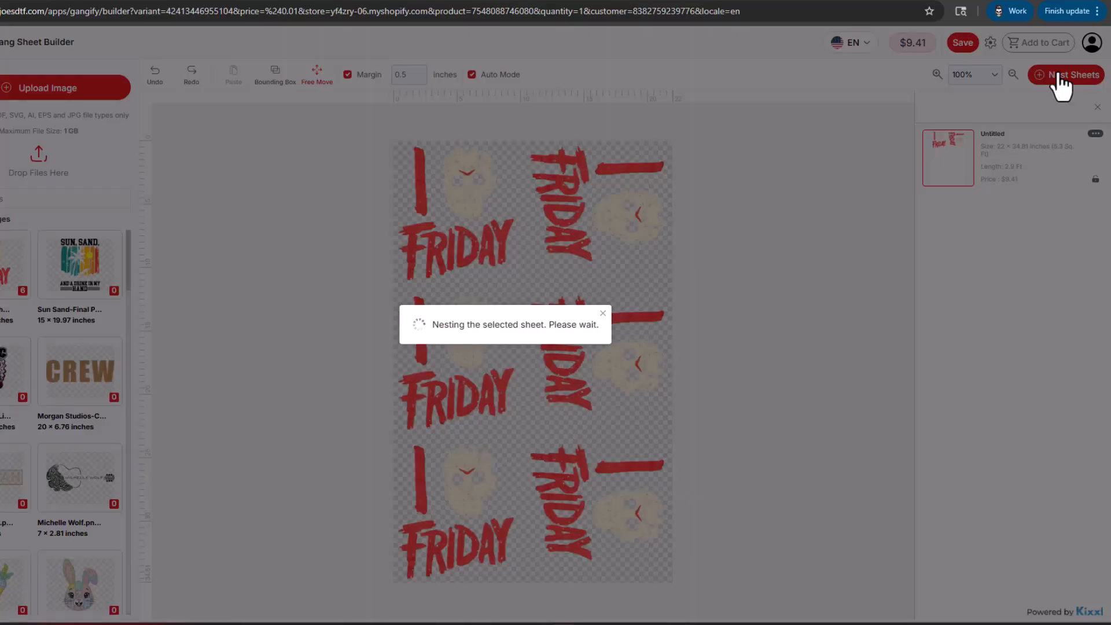
pyautogui.click(1032, 44)
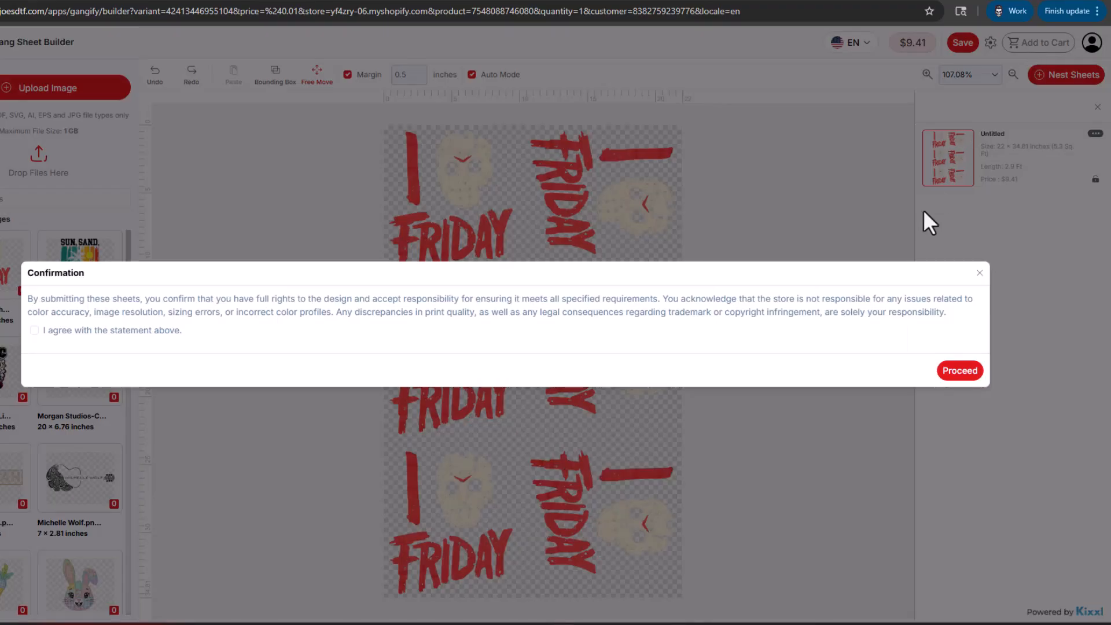
pyautogui.click(980, 365)
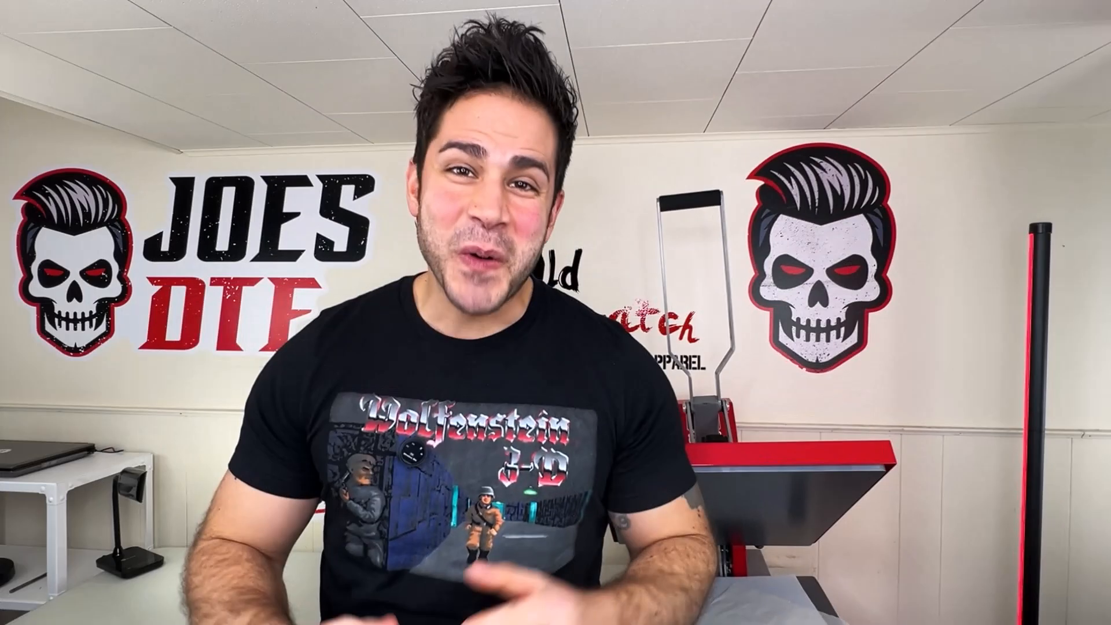